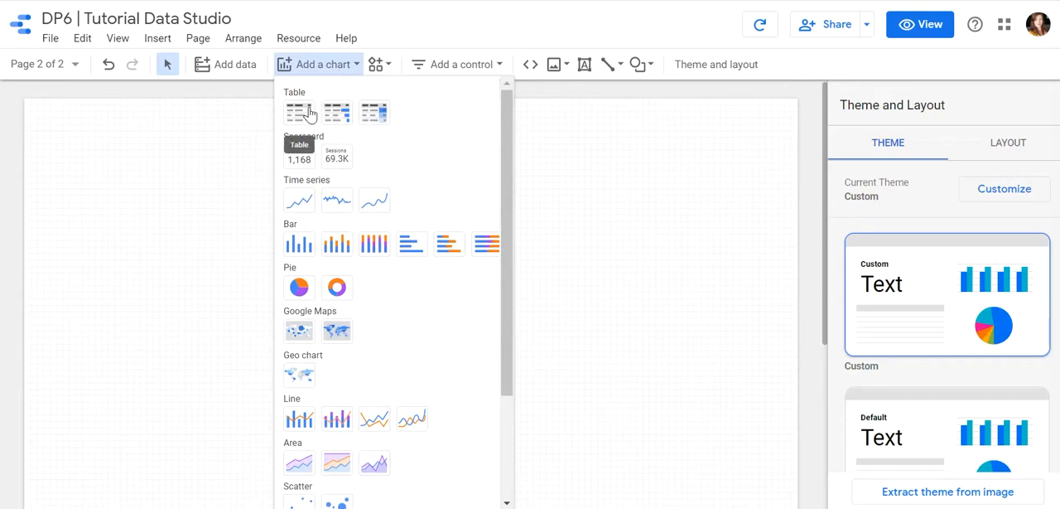
Insert a table chart on the blank page, making it wider and shorter than its default size.
{"action": "left_click", "coordinate": [308, 114]}
{"action": "left_click", "coordinate": [232, 163]}
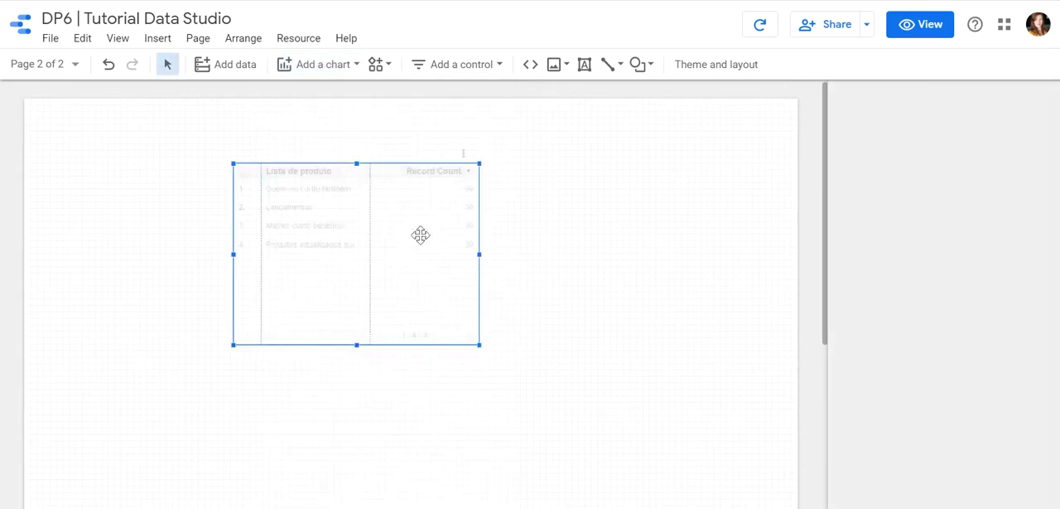
{"action": "left_click_drag", "start_coordinate": [479, 254], "coordinate": [671, 268]}
{"action": "left_click_drag", "start_coordinate": [450, 345], "coordinate": [449, 290]}
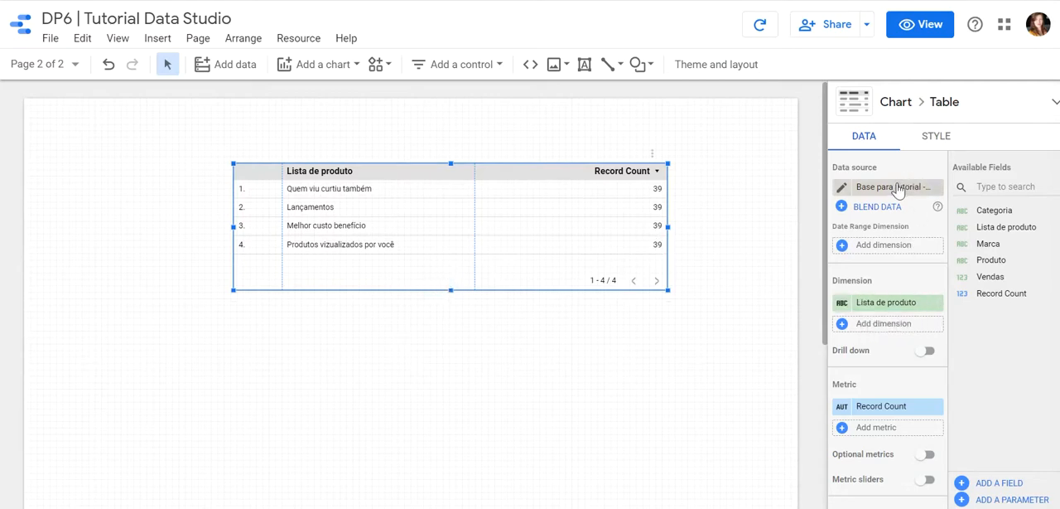
Replace the table's Record Count metric with Vendas.
{"action": "left_click", "coordinate": [884, 406]}
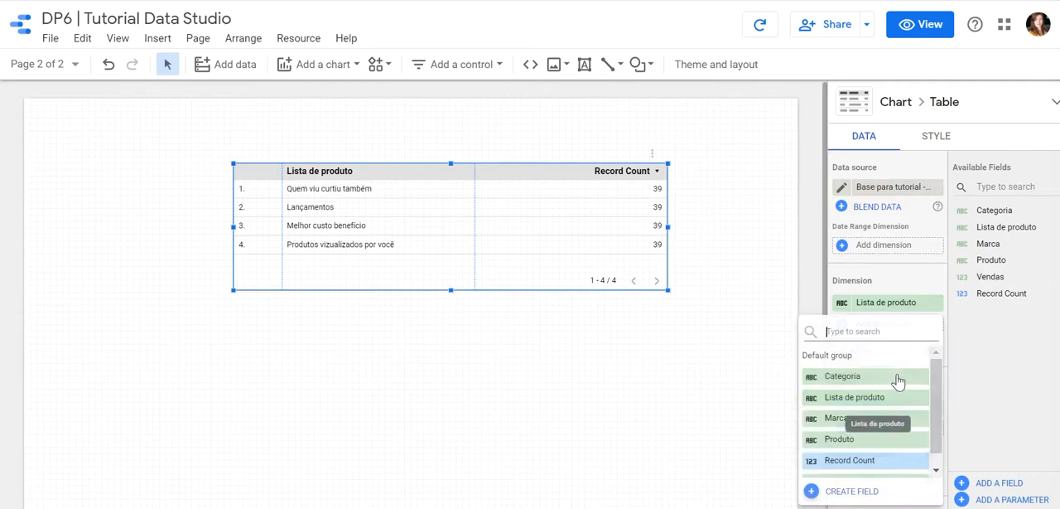
{"action": "scroll", "coordinate": [898, 445], "scroll_direction": "down", "scroll_amount": 1}
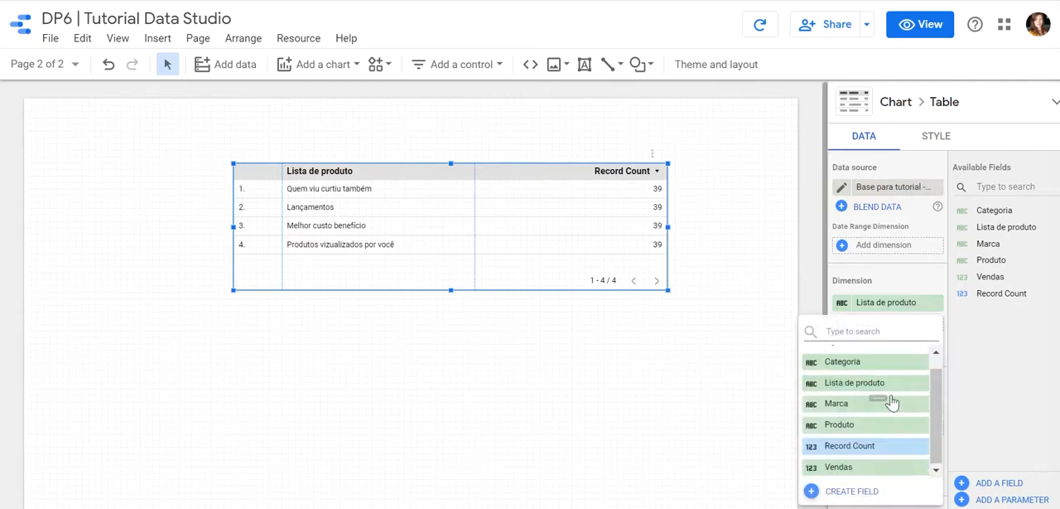
{"action": "left_click", "coordinate": [865, 469]}
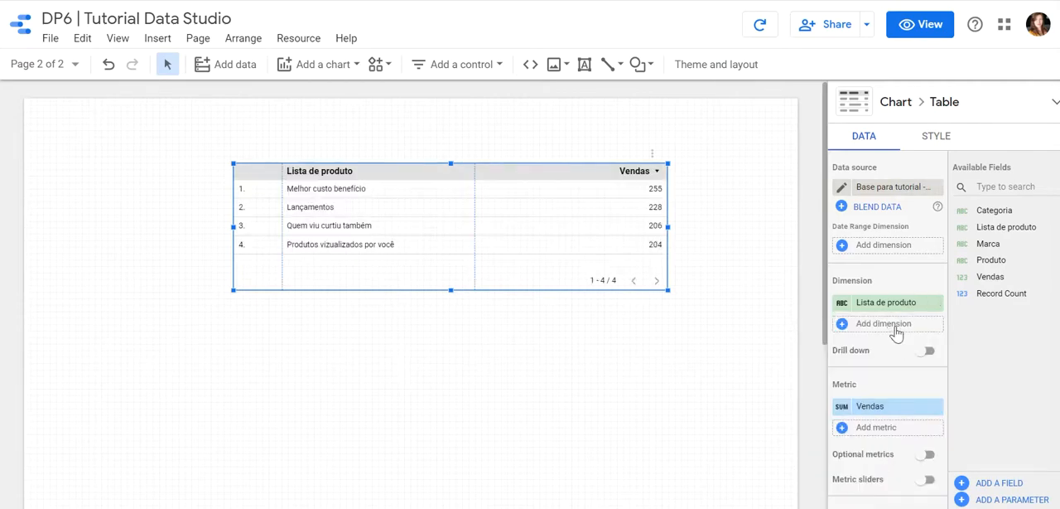
Add Marca, Categoria and Produto as dimensions after Lista de produto, and make the table taller to show more rows.
{"action": "left_click", "coordinate": [894, 325]}
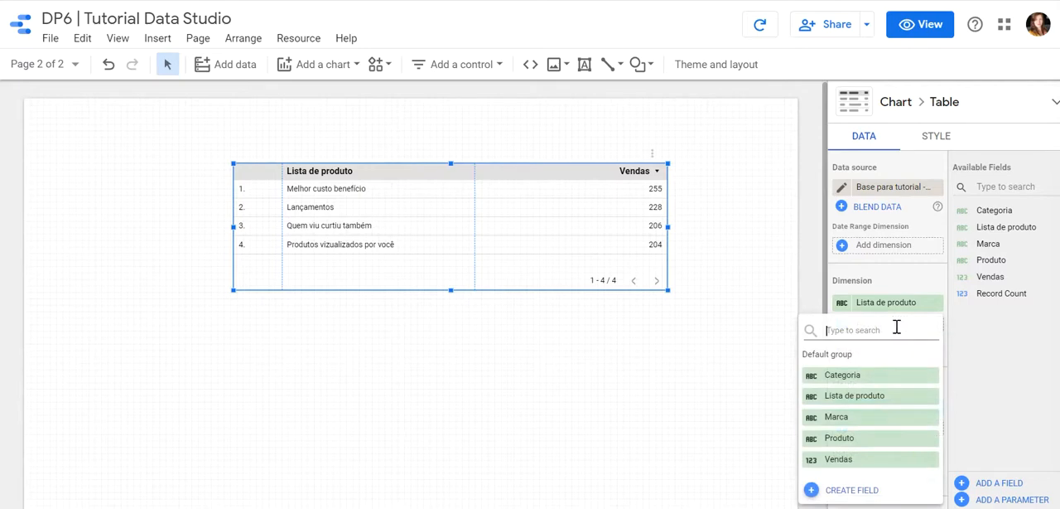
{"action": "left_click", "coordinate": [859, 419]}
{"action": "left_click", "coordinate": [878, 353]}
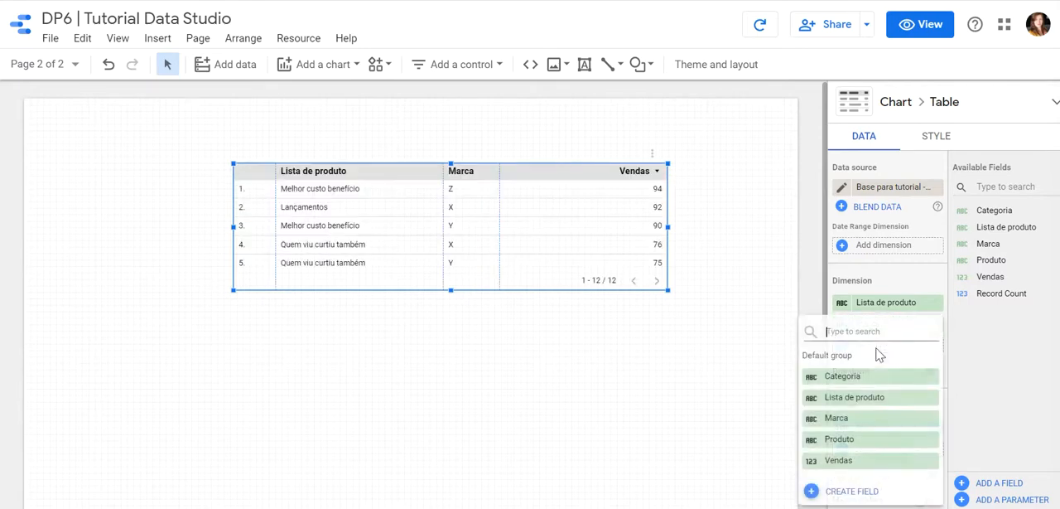
{"action": "left_click", "coordinate": [877, 378]}
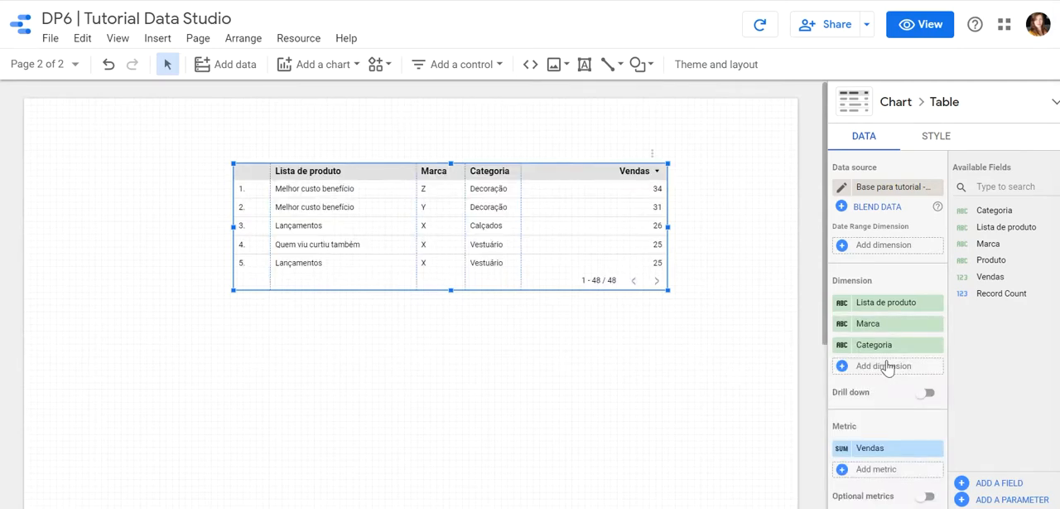
{"action": "left_click", "coordinate": [886, 367]}
{"action": "left_click", "coordinate": [866, 442]}
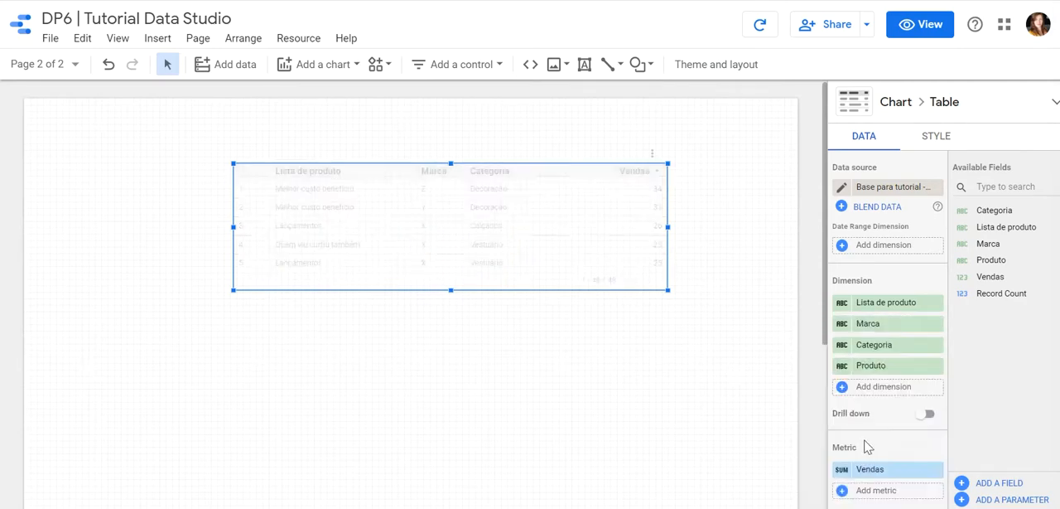
{"action": "left_click_drag", "start_coordinate": [451, 290], "coordinate": [454, 405]}
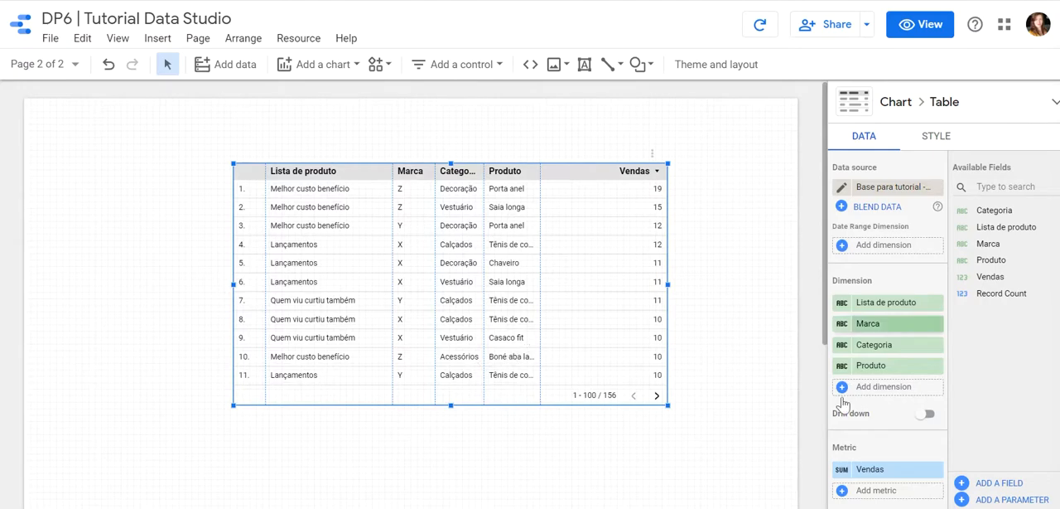
Turn on drill down for the table's dimensions and reduce the table's height to fit its top-level rows.
{"action": "left_click", "coordinate": [927, 411]}
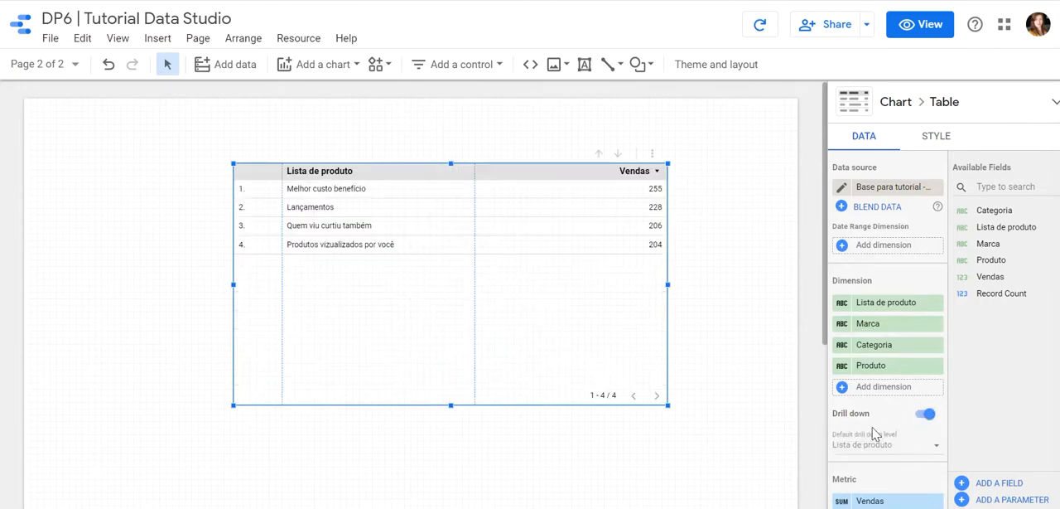
{"action": "left_click_drag", "start_coordinate": [450, 406], "coordinate": [473, 287]}
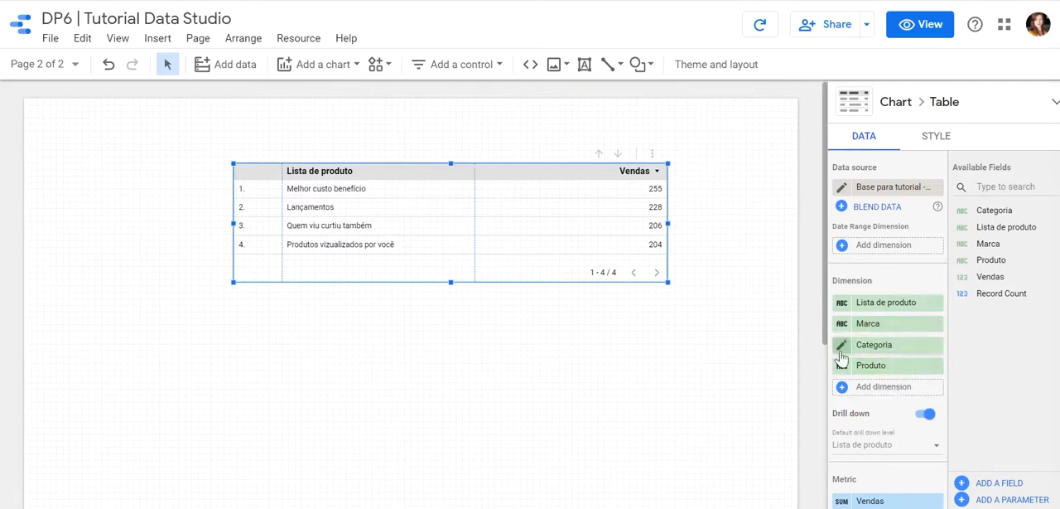
Preview the report, drill the whole table down through Marca, Categoria and Produto, and reset it to Lista de produto.
{"action": "left_click", "coordinate": [930, 28]}
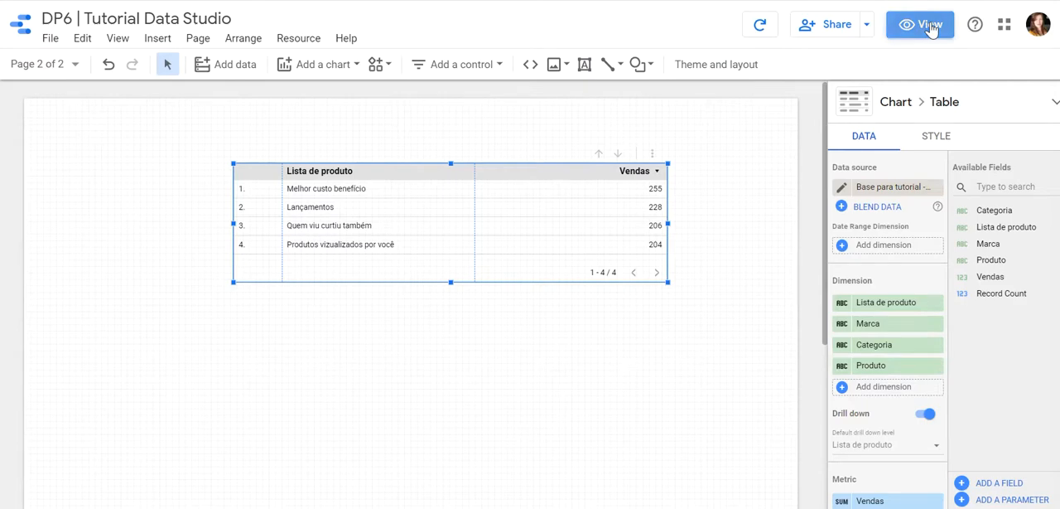
{"action": "left_click", "coordinate": [181, 497]}
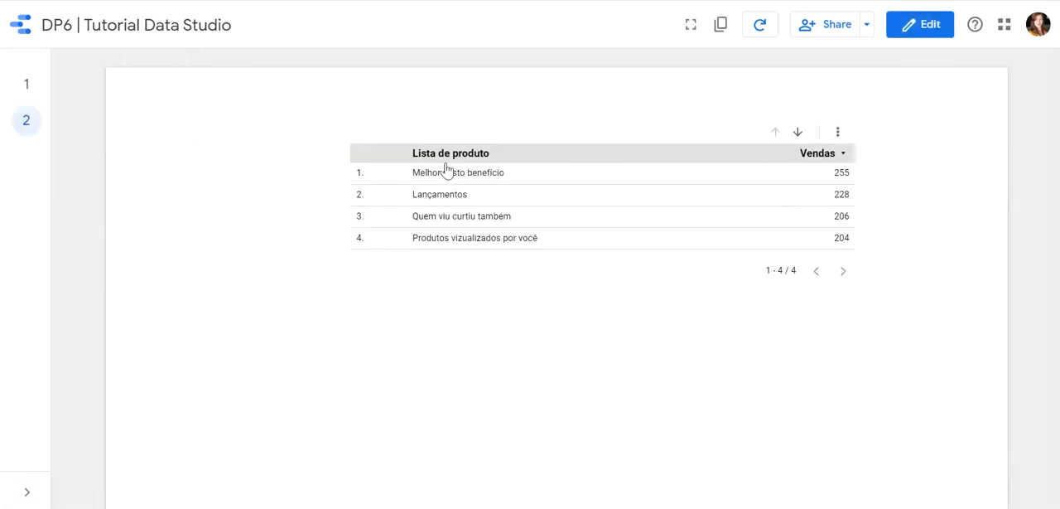
{"action": "left_click", "coordinate": [800, 135]}
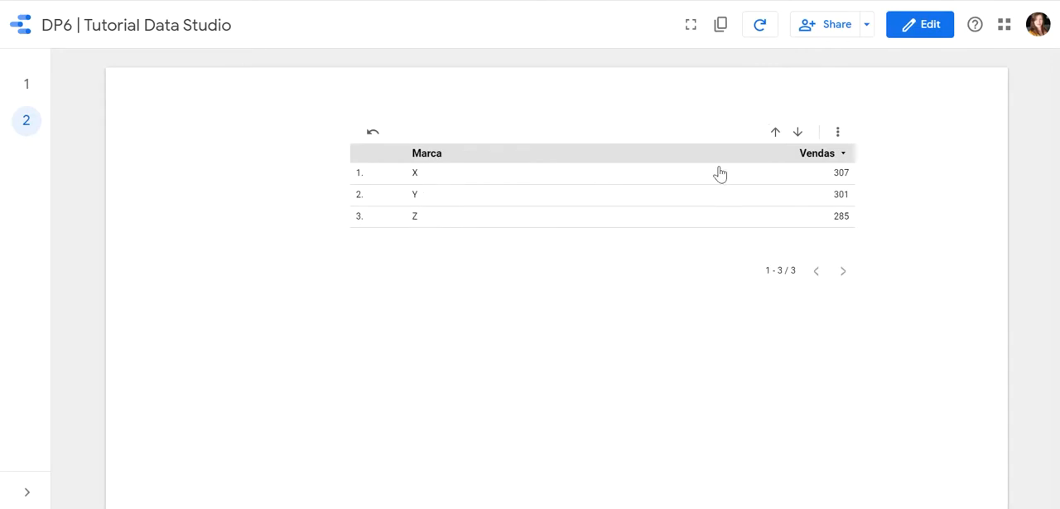
{"action": "left_click", "coordinate": [798, 134]}
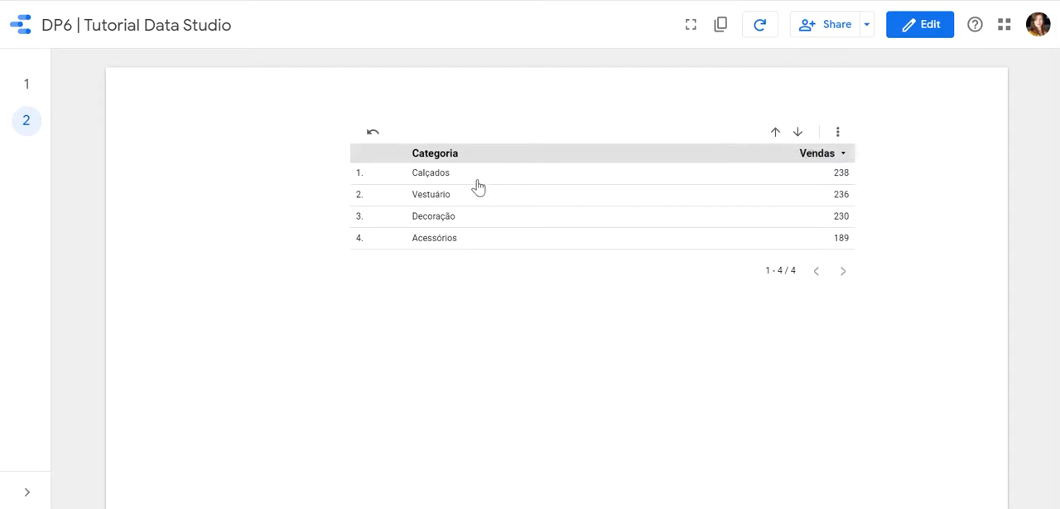
{"action": "left_click", "coordinate": [798, 133]}
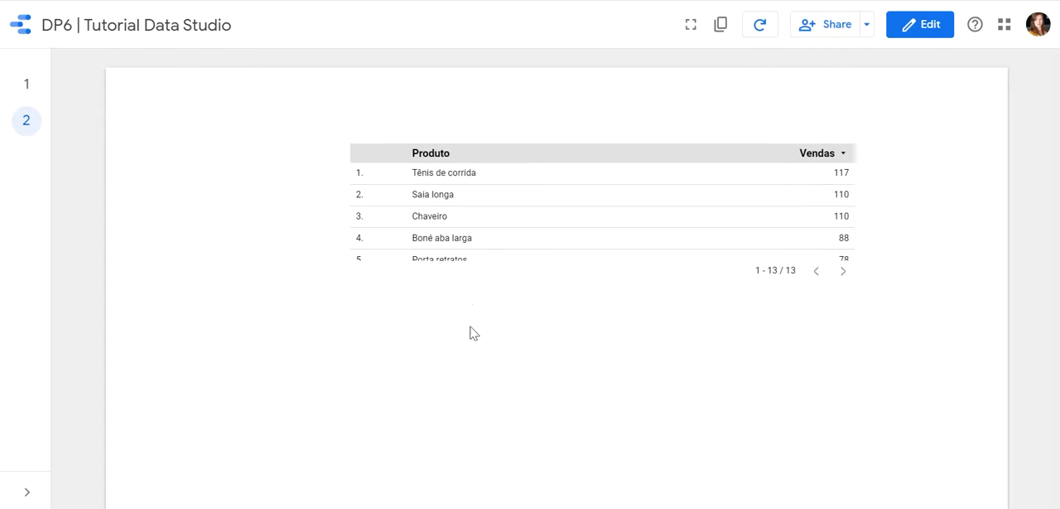
{"action": "left_click", "coordinate": [374, 135]}
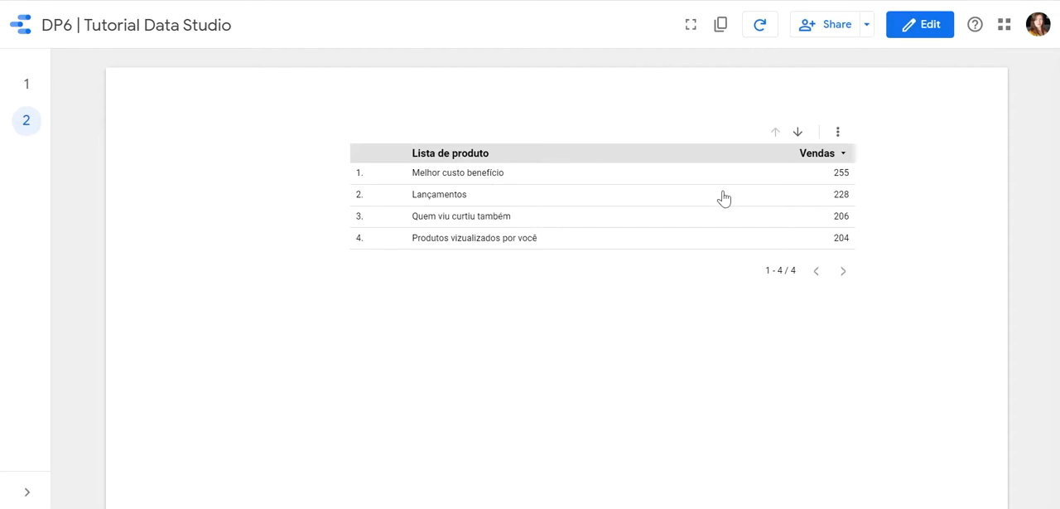
Drill down from Melhor custo benefício through brand Z and the Decoração category to its products, and reset the table.
{"action": "left_click", "coordinate": [481, 176]}
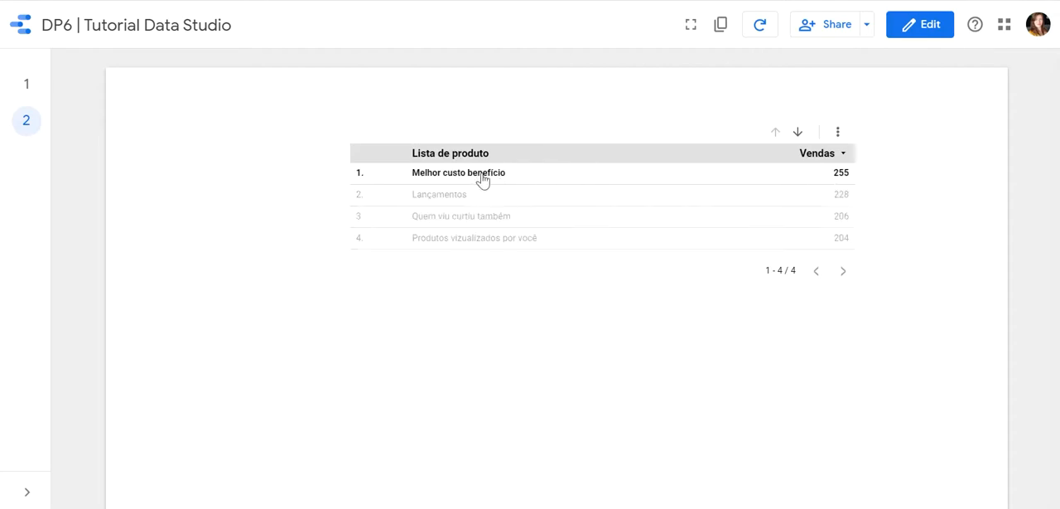
{"action": "left_click", "coordinate": [798, 134]}
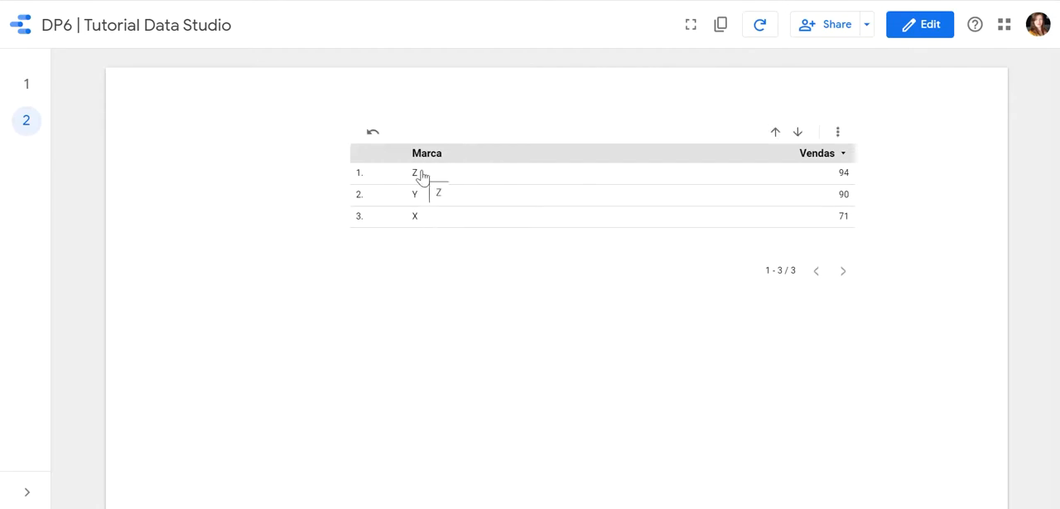
{"action": "left_click", "coordinate": [800, 137]}
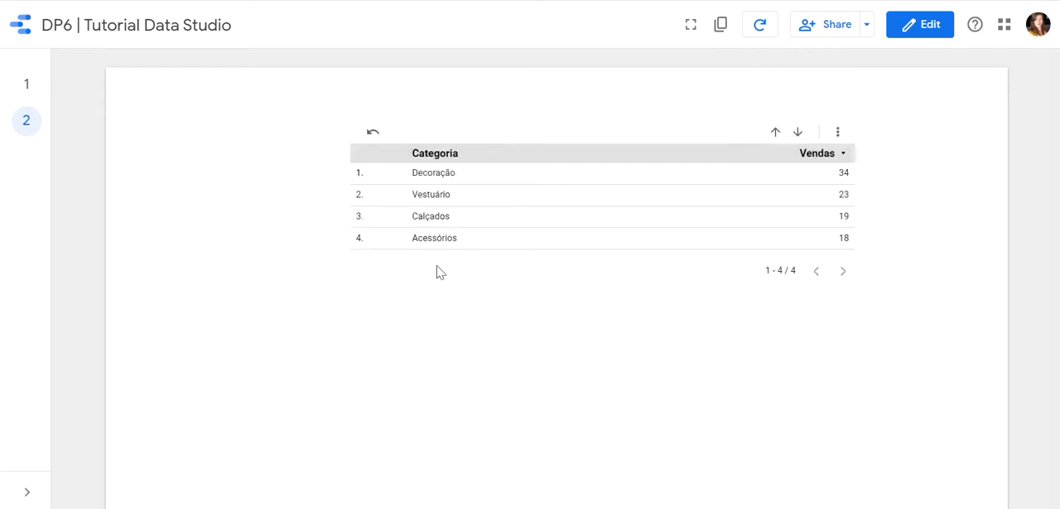
{"action": "left_click", "coordinate": [448, 176]}
{"action": "left_click", "coordinate": [799, 135]}
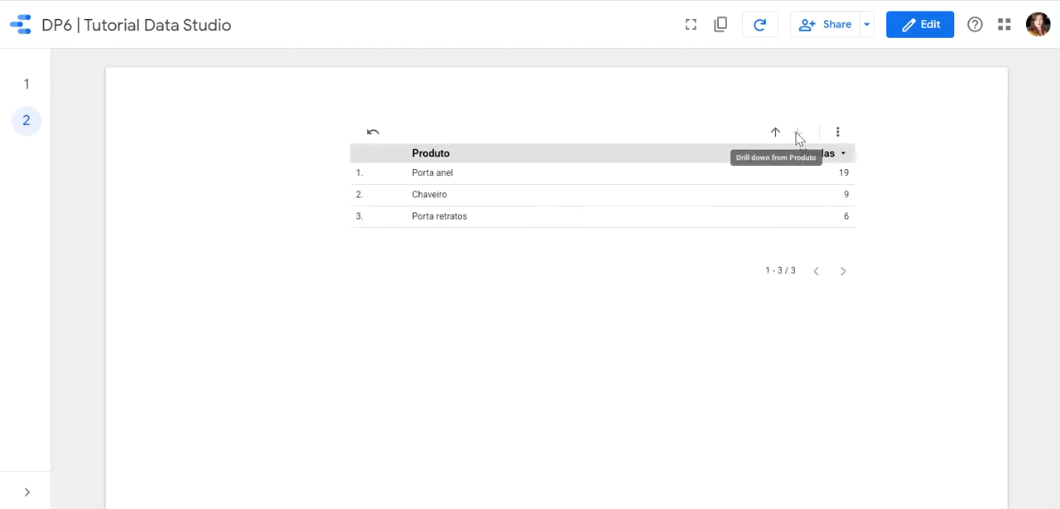
{"action": "left_click", "coordinate": [371, 135]}
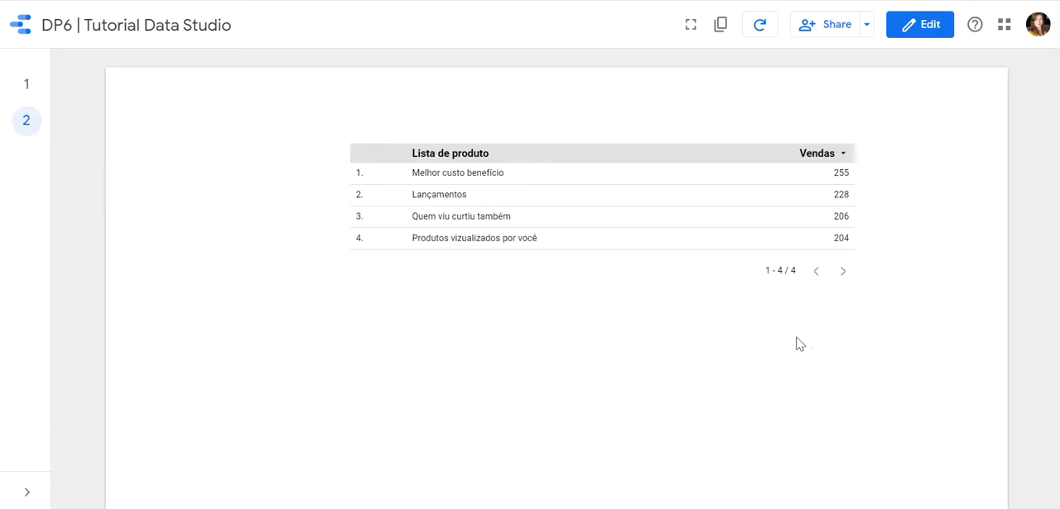
Return to editing the report and start a conditional formatting rule for the table, using a color scale based on Vendas.
{"action": "left_click", "coordinate": [930, 25]}
{"action": "left_click", "coordinate": [541, 220]}
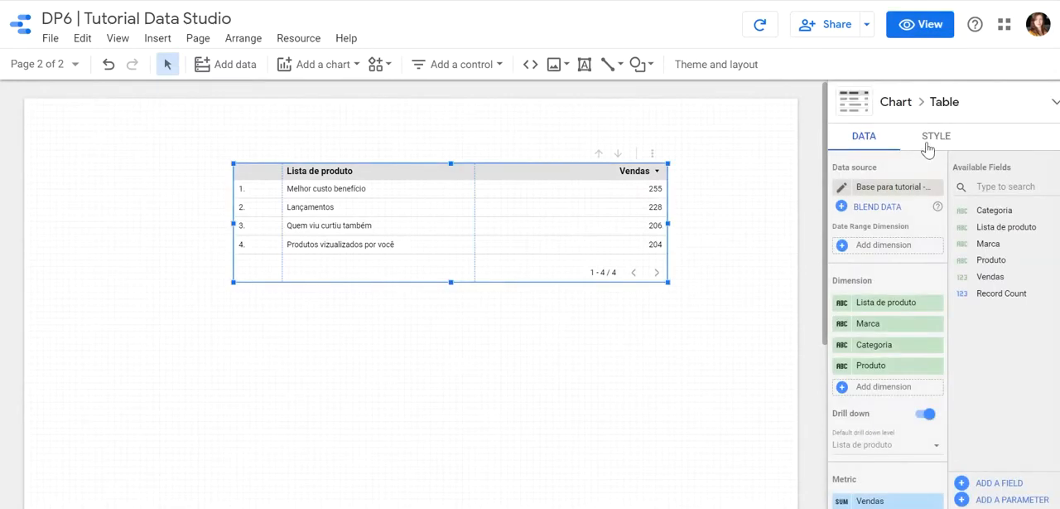
{"action": "left_click", "coordinate": [937, 141]}
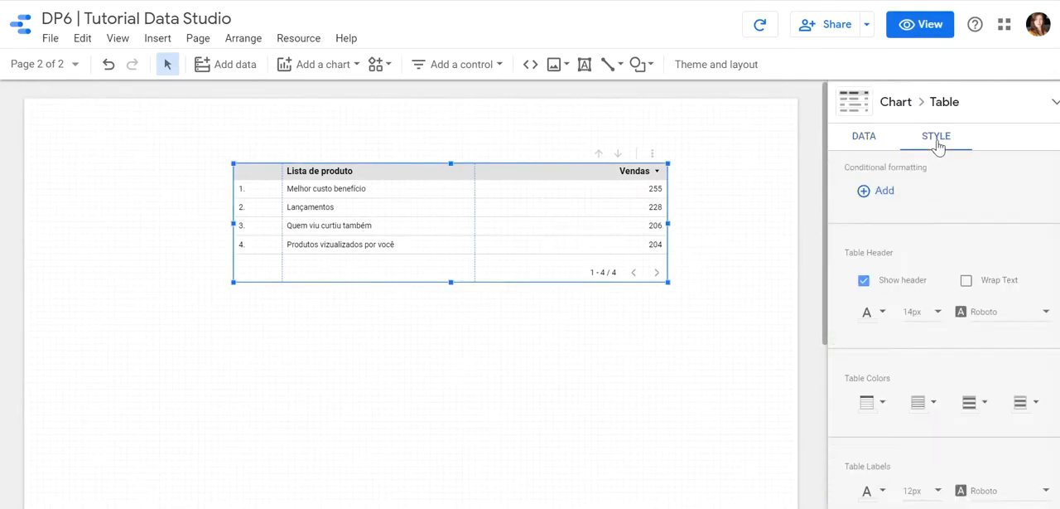
{"action": "left_click", "coordinate": [878, 200]}
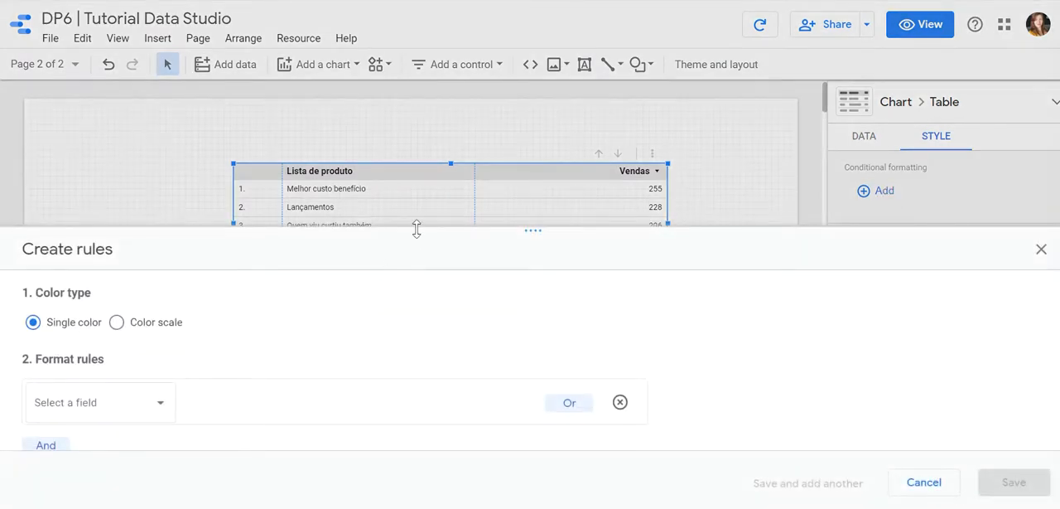
{"action": "left_click_drag", "start_coordinate": [419, 226], "coordinate": [429, 155]}
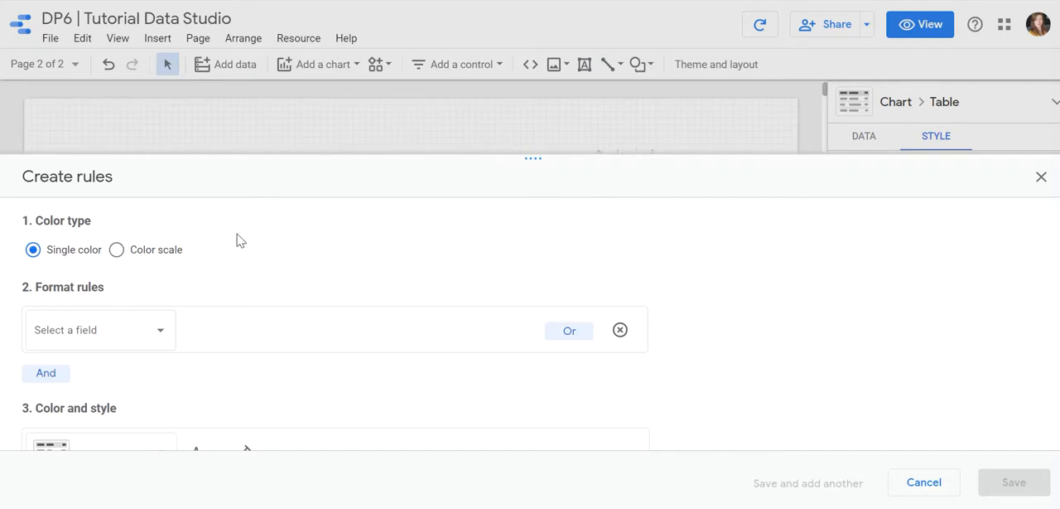
{"action": "left_click", "coordinate": [125, 253]}
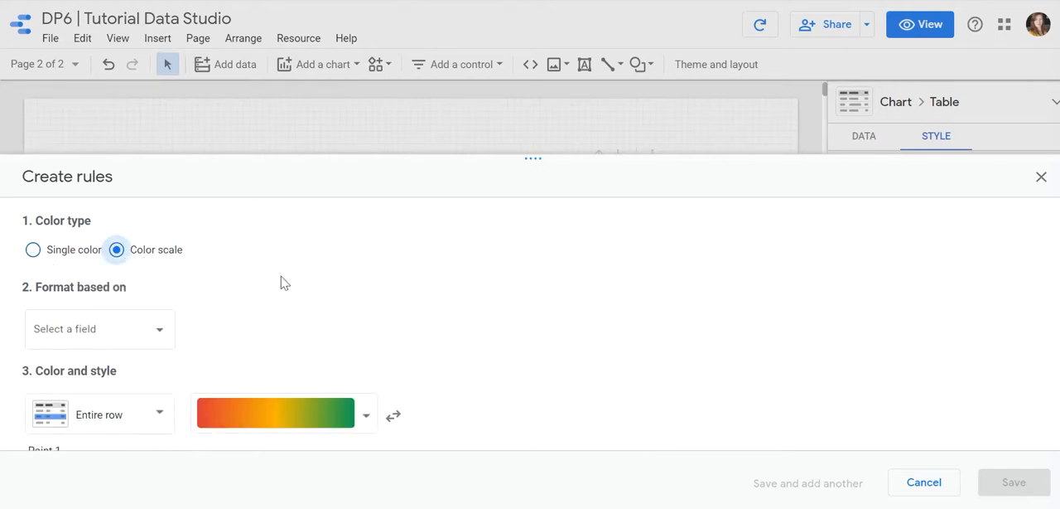
{"action": "left_click", "coordinate": [157, 331]}
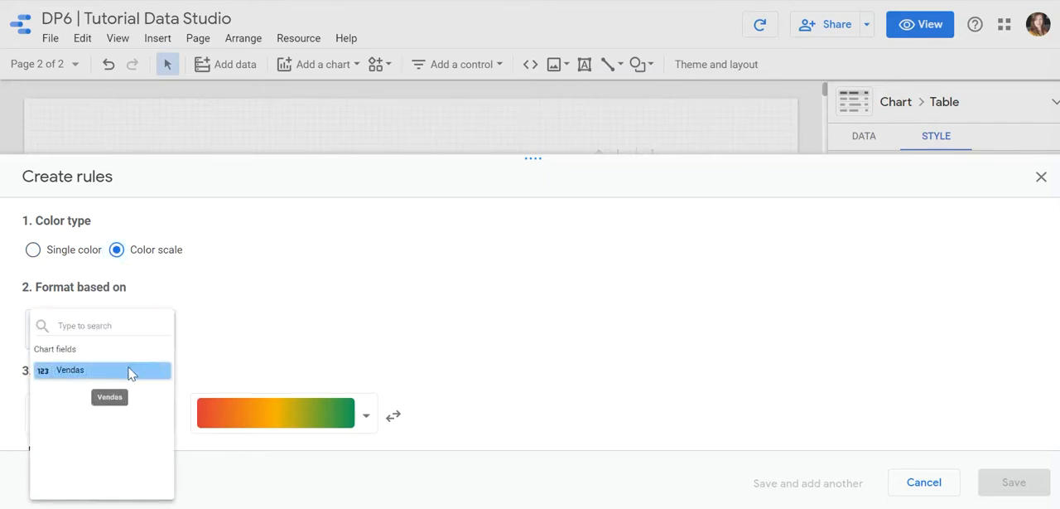
{"action": "left_click", "coordinate": [130, 371]}
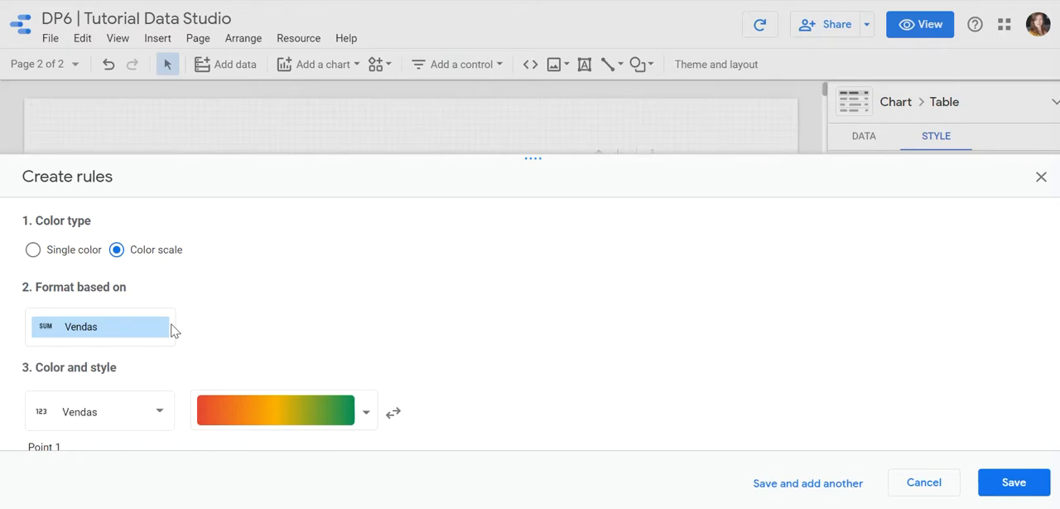
Apply the rule's color scale to the entire row instead of only the Vendas column.
{"action": "scroll", "coordinate": [267, 309], "scroll_direction": "down", "scroll_amount": 2}
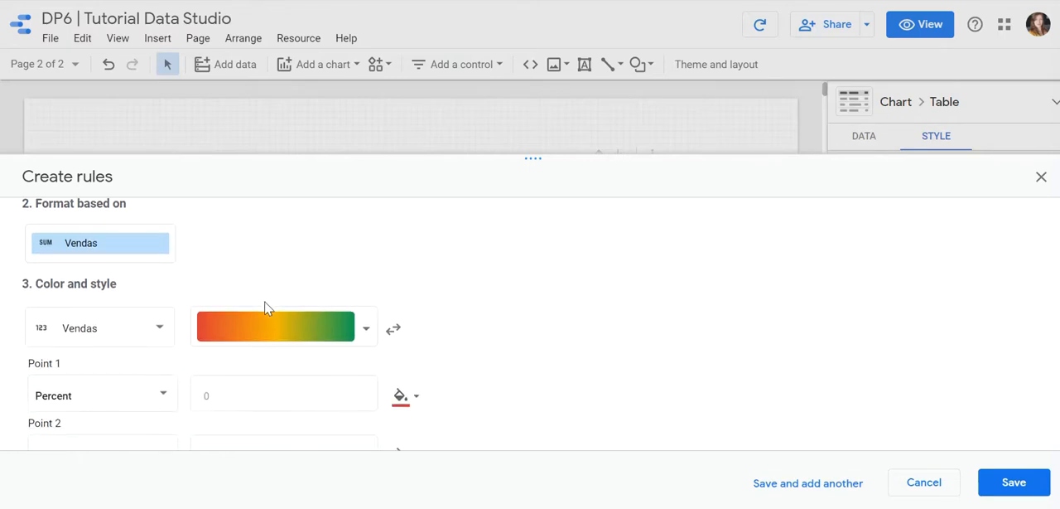
{"action": "left_click", "coordinate": [137, 335]}
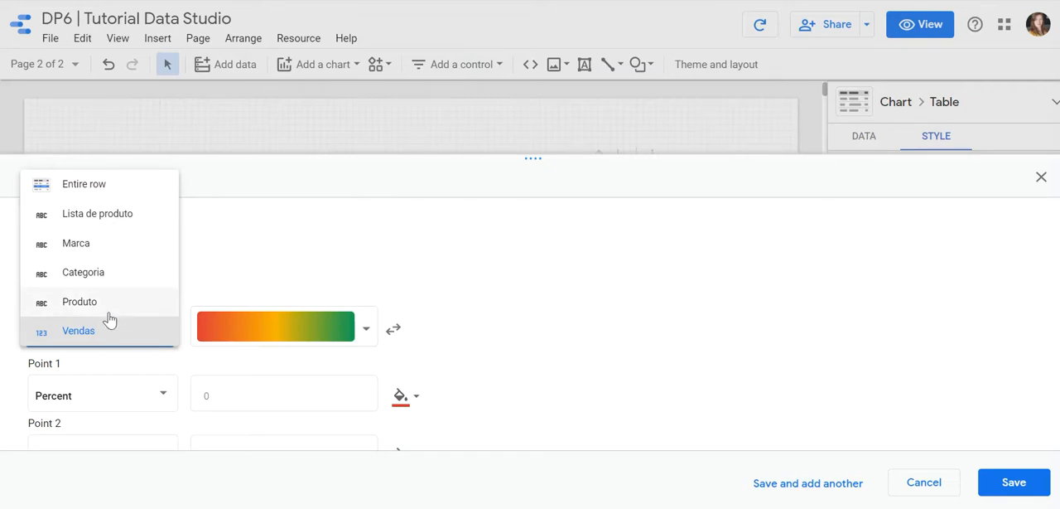
{"action": "left_click", "coordinate": [105, 183]}
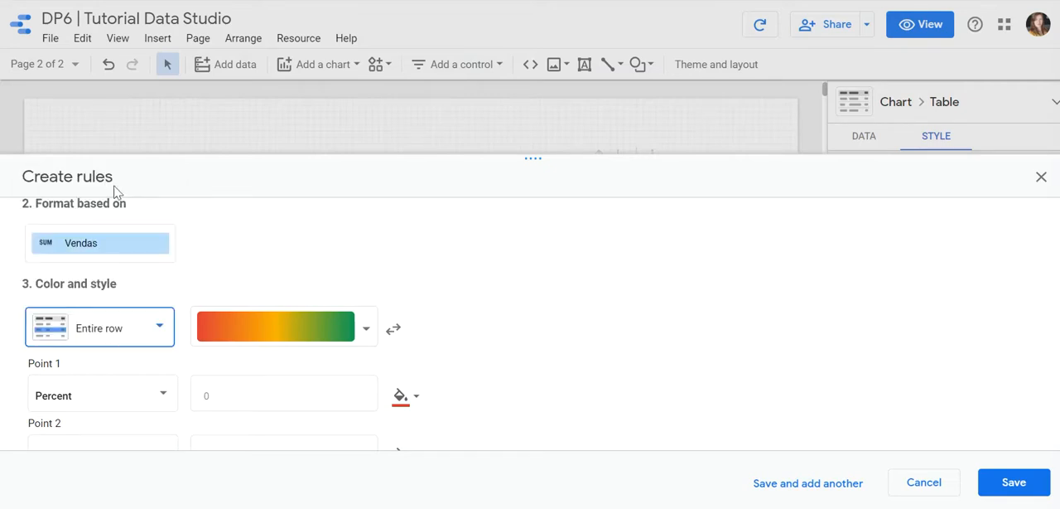
Examine the available color scale palettes and the rule's Point 1 settings.
{"action": "left_click", "coordinate": [368, 330]}
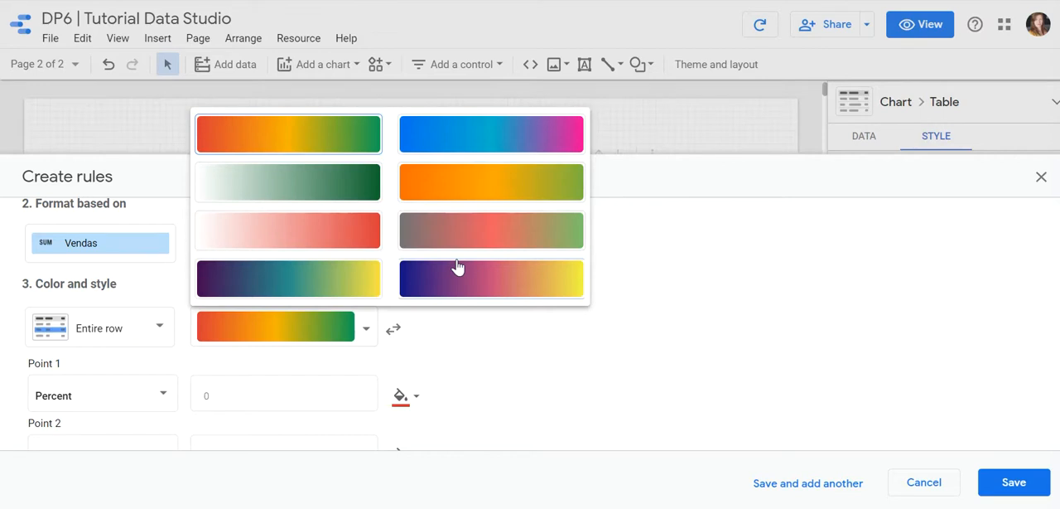
{"action": "left_click", "coordinate": [765, 308]}
{"action": "left_click", "coordinate": [314, 311]}
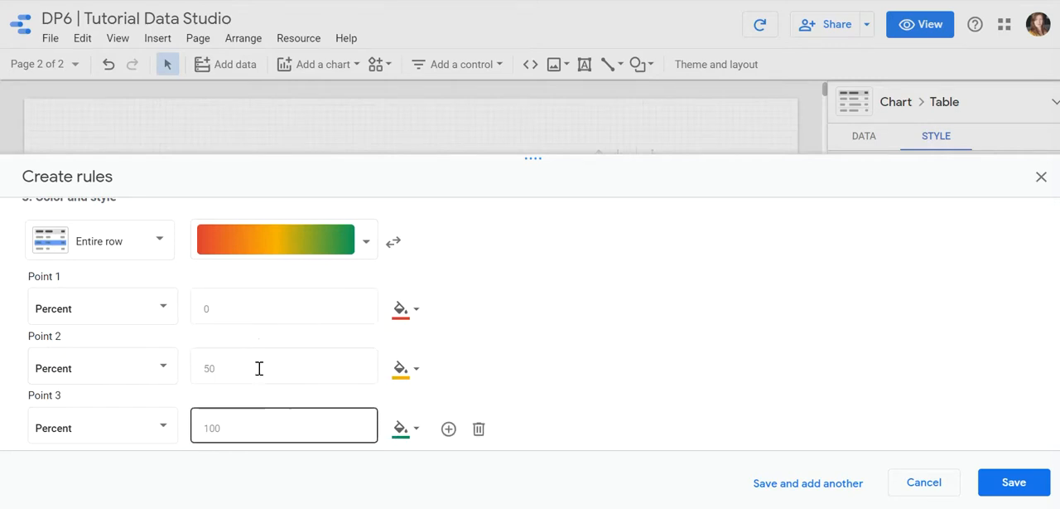
Save the entire-row color scale rule with its three points based on percent, and deselect the table.
{"action": "left_click", "coordinate": [161, 307]}
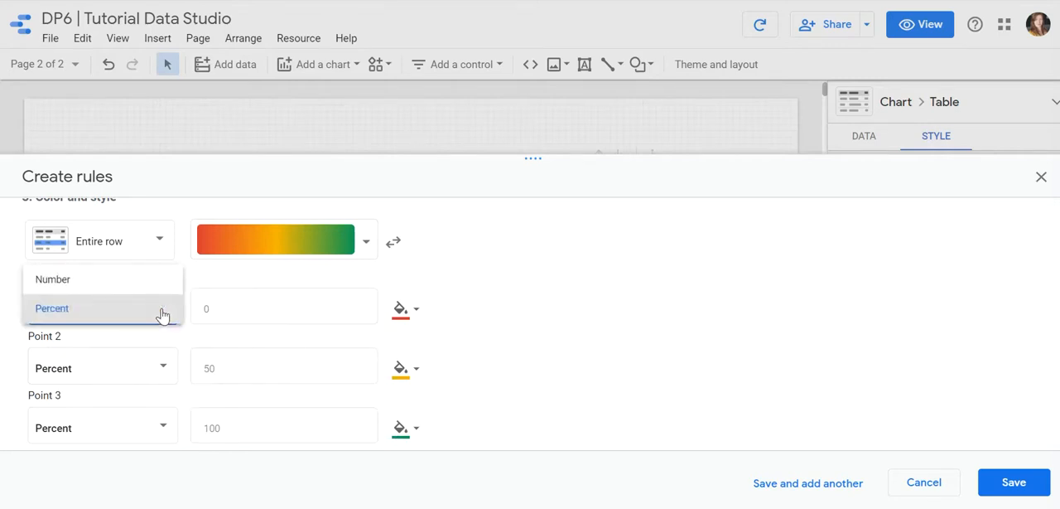
{"action": "left_click", "coordinate": [568, 300]}
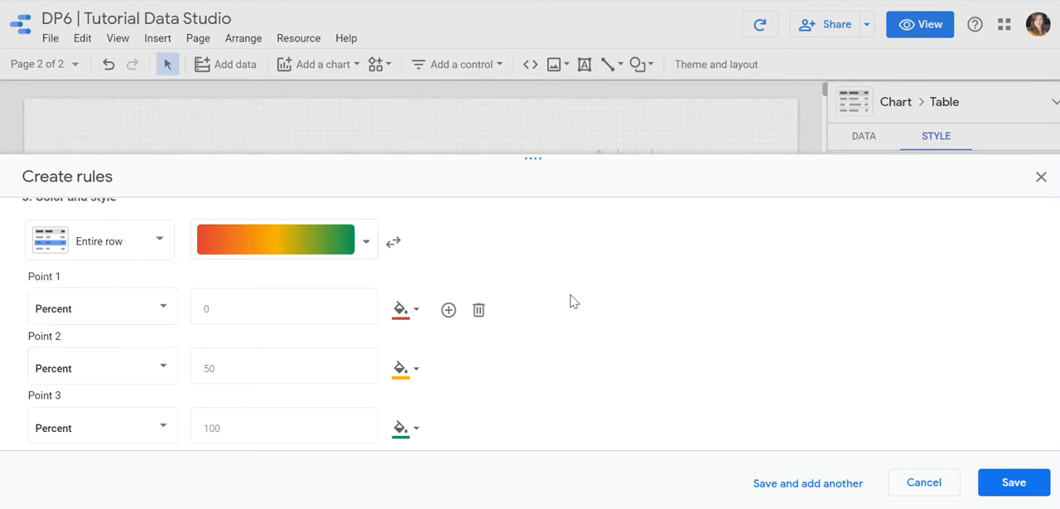
{"action": "left_click", "coordinate": [1014, 483]}
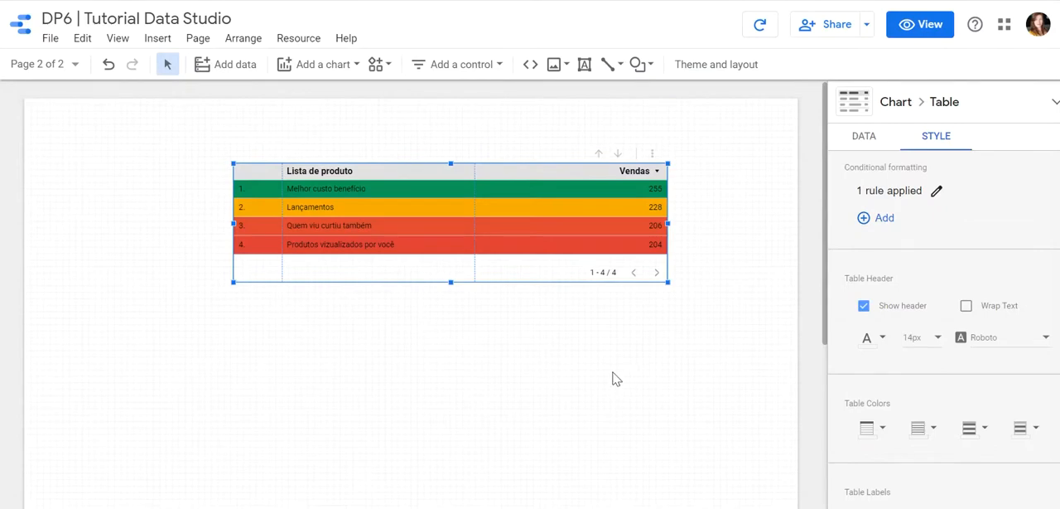
{"action": "left_click", "coordinate": [617, 378]}
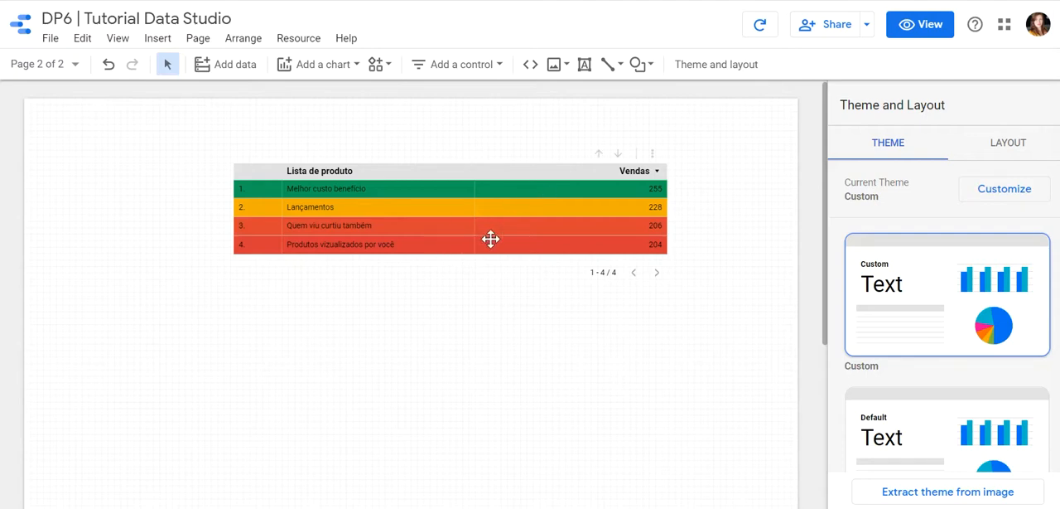
Open the table's conditional formatting rules and delete the color scale rule.
{"action": "left_click", "coordinate": [570, 216]}
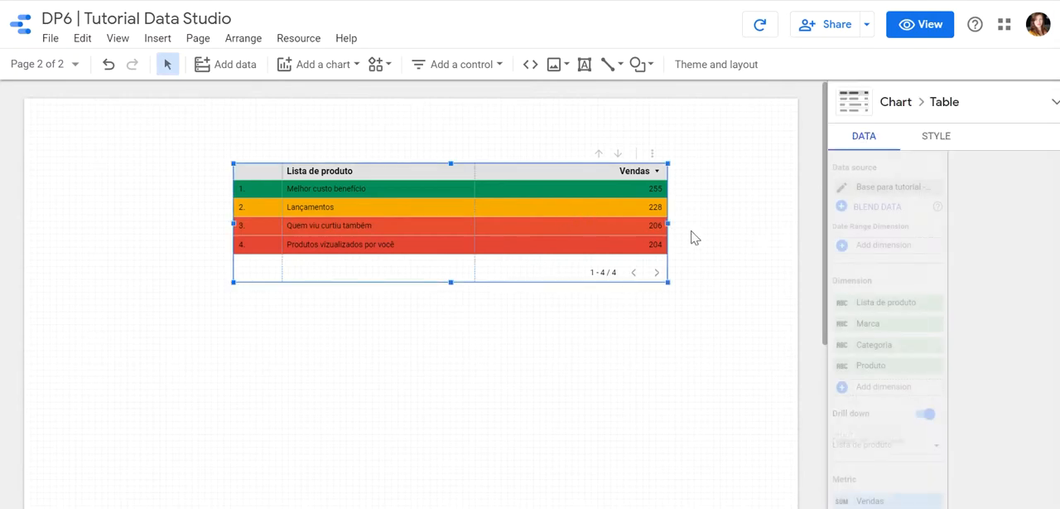
{"action": "left_click", "coordinate": [947, 141]}
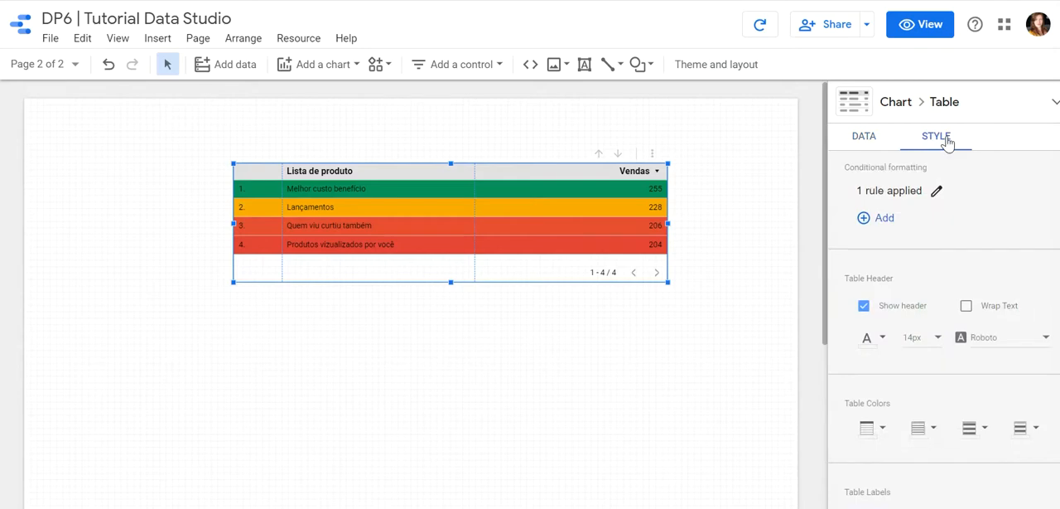
{"action": "left_click", "coordinate": [937, 190]}
{"action": "left_click", "coordinate": [678, 316]}
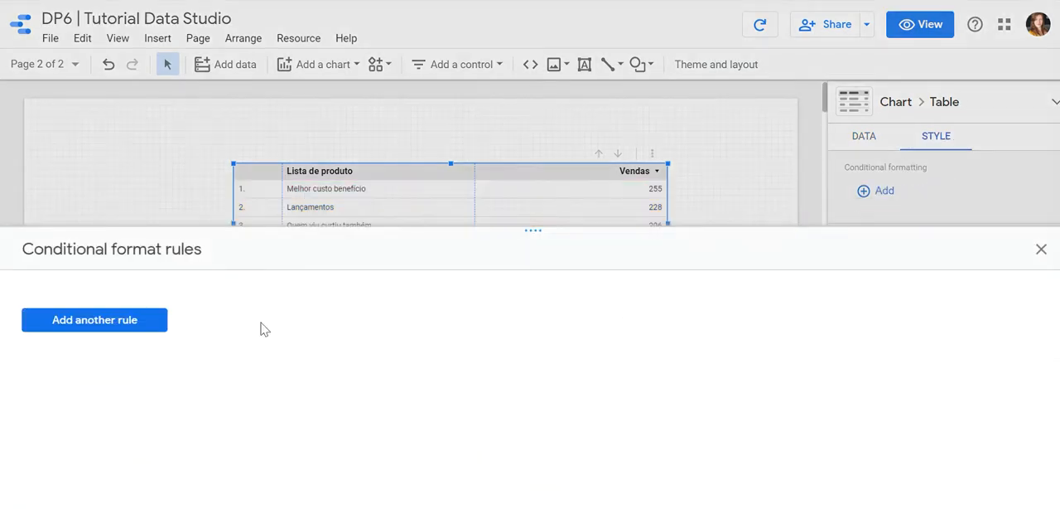
Create a single-color conditional formatting rule with the condition Vendas greater than 250.
{"action": "left_click", "coordinate": [147, 322]}
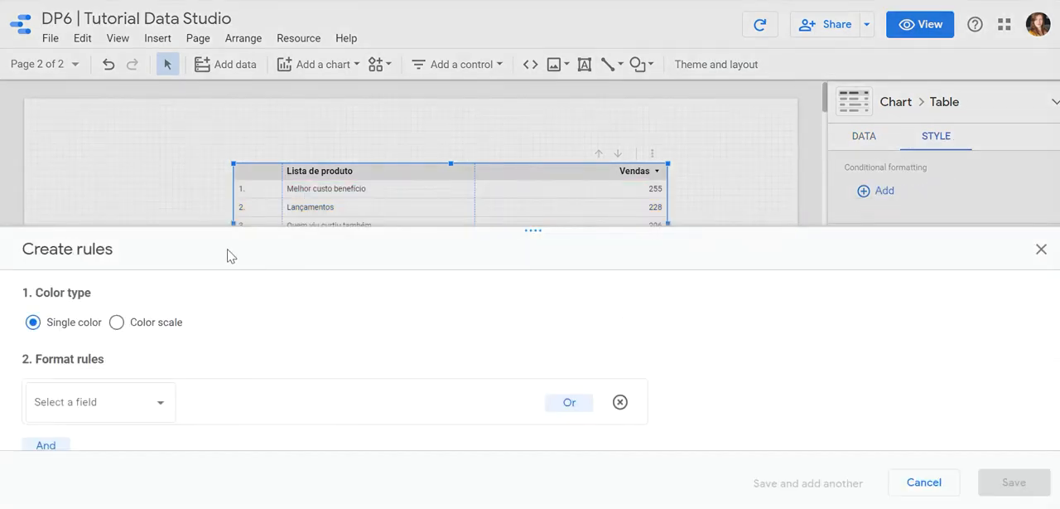
{"action": "left_click_drag", "start_coordinate": [321, 230], "coordinate": [343, 133]}
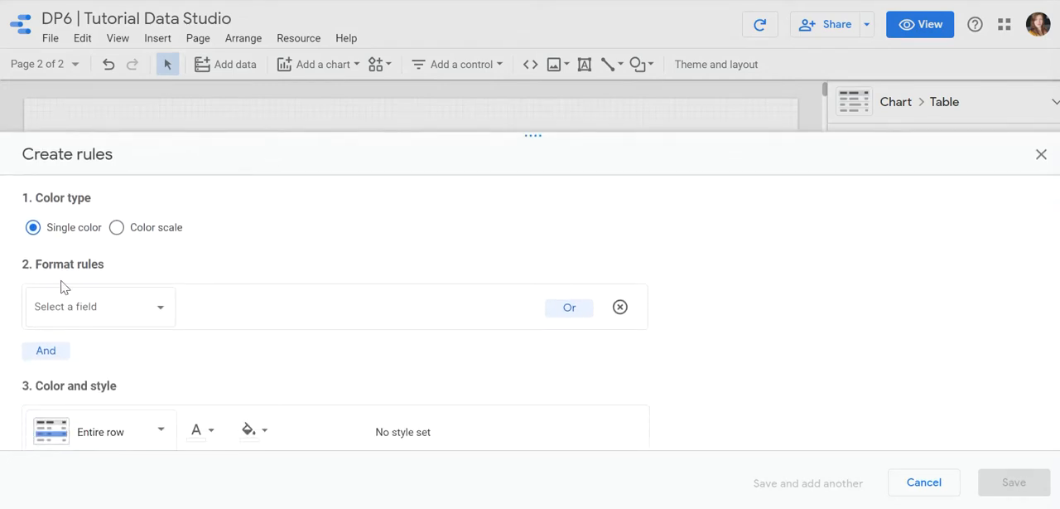
{"action": "left_click", "coordinate": [101, 312]}
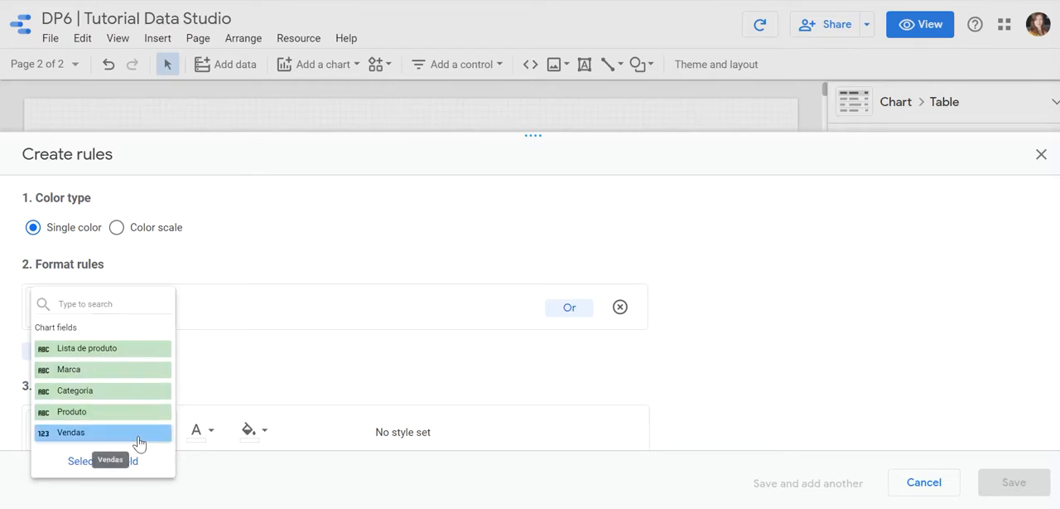
{"action": "left_click", "coordinate": [106, 429]}
{"action": "left_click", "coordinate": [271, 313]}
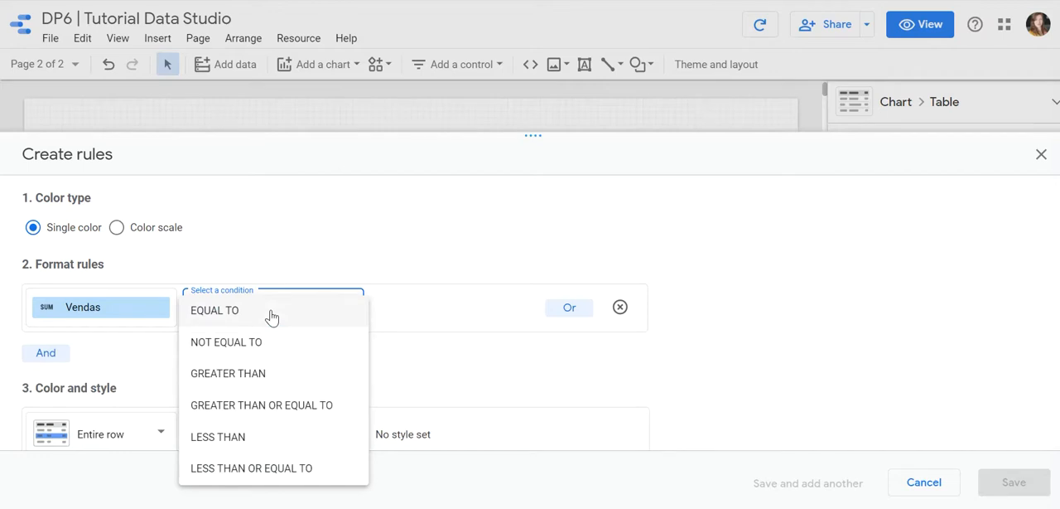
{"action": "left_click", "coordinate": [253, 374]}
{"action": "left_click", "coordinate": [418, 310]}
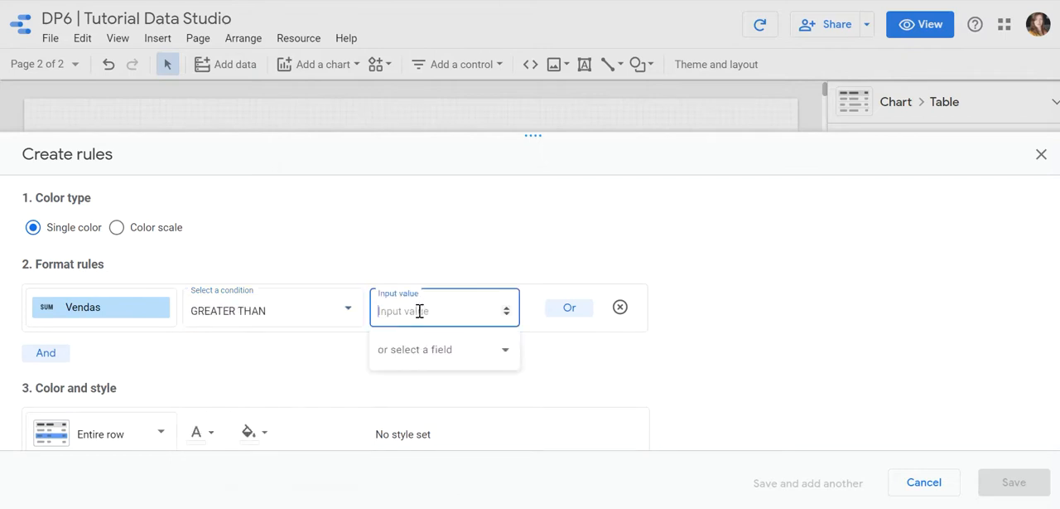
{"action": "type", "text": "250"}
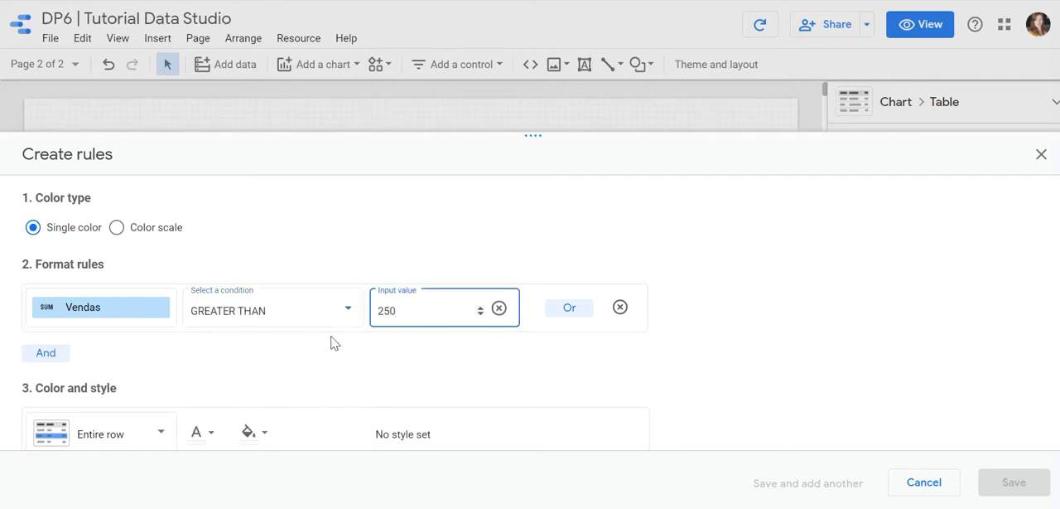
{"action": "left_click", "coordinate": [334, 343]}
Give the rule black text and a light green background across the entire row, and save it.
{"action": "scroll", "coordinate": [170, 352], "scroll_direction": "down", "scroll_amount": 1}
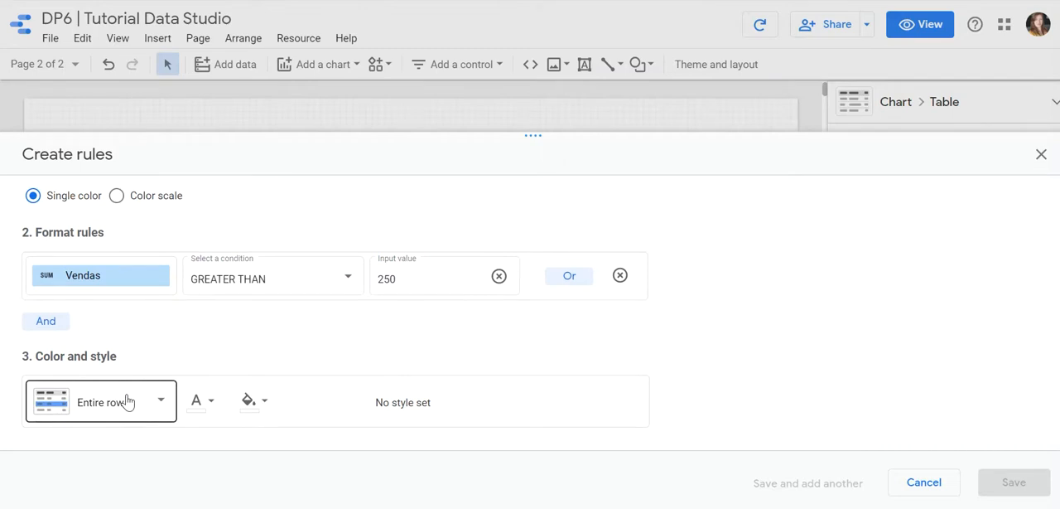
{"action": "left_click", "coordinate": [202, 406]}
{"action": "left_click", "coordinate": [247, 285]}
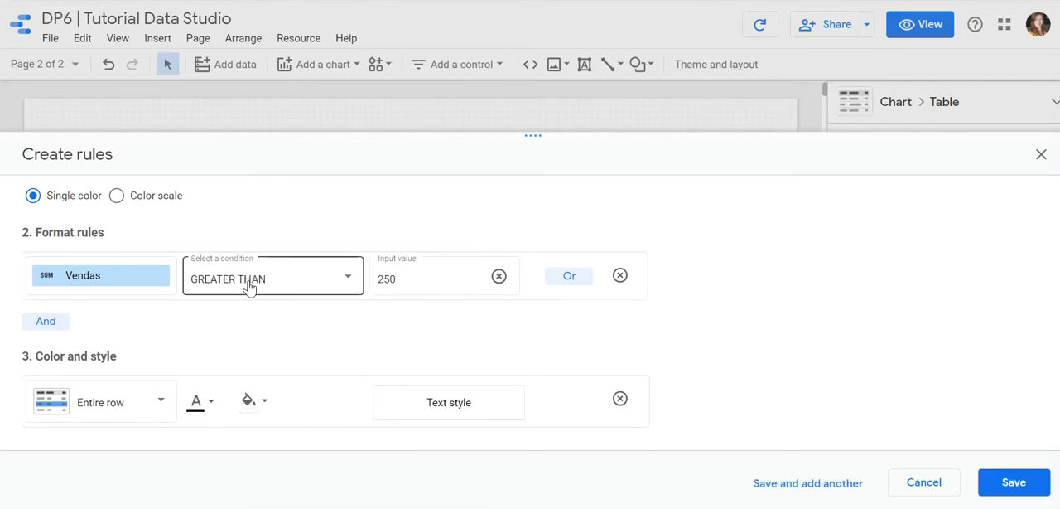
{"action": "left_click", "coordinate": [267, 401]}
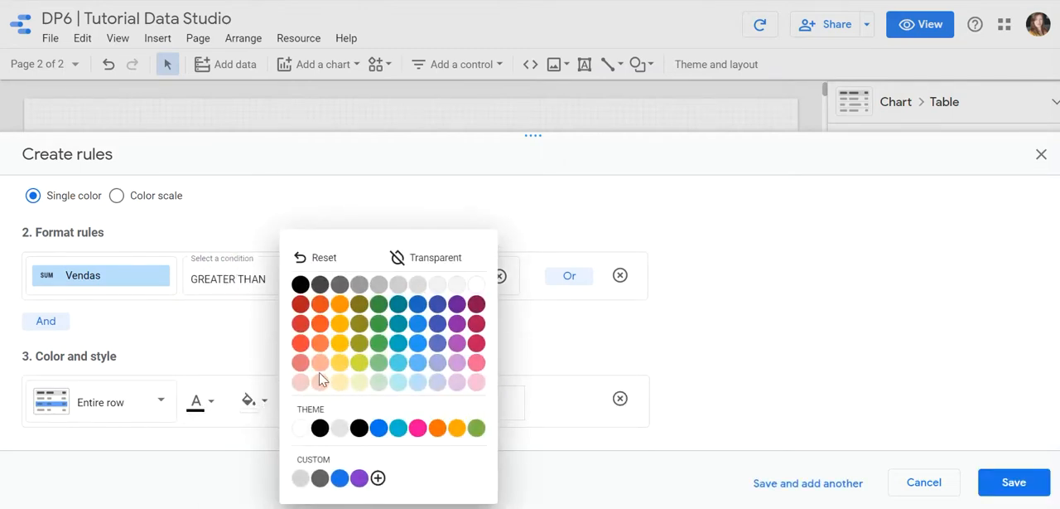
{"action": "left_click", "coordinate": [379, 381]}
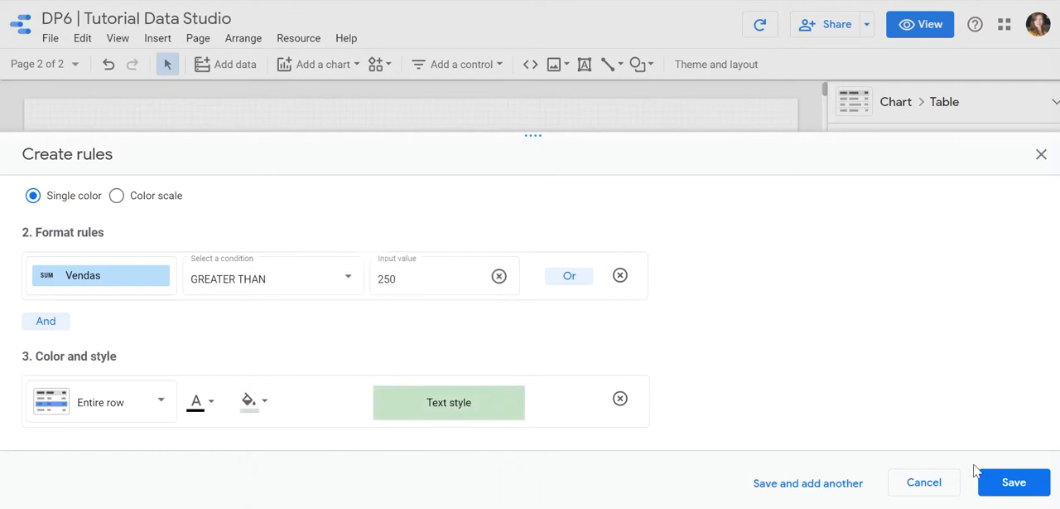
{"action": "left_click", "coordinate": [1013, 482]}
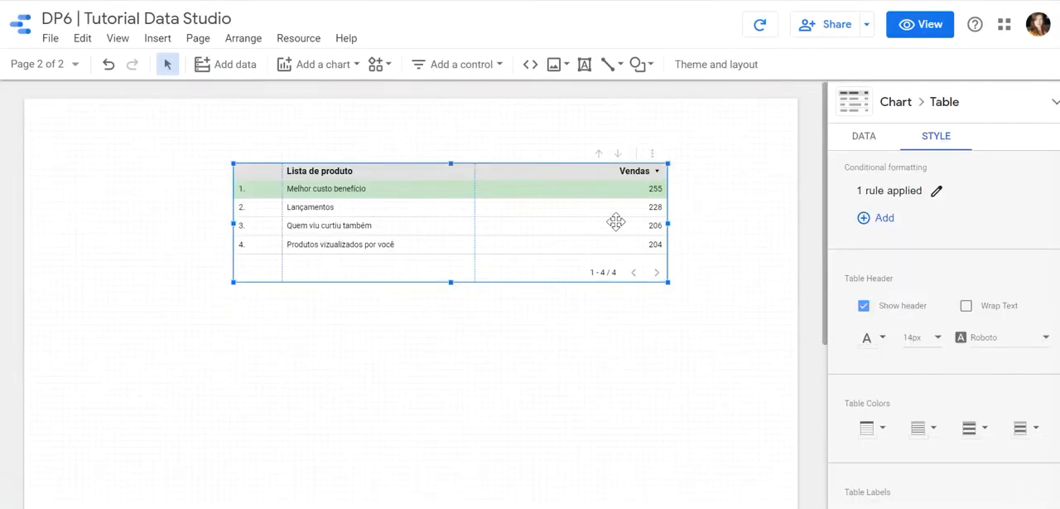
Add a second single-color rule to the table with the condition Vendas less than or equal to 250.
{"action": "left_click", "coordinate": [883, 217]}
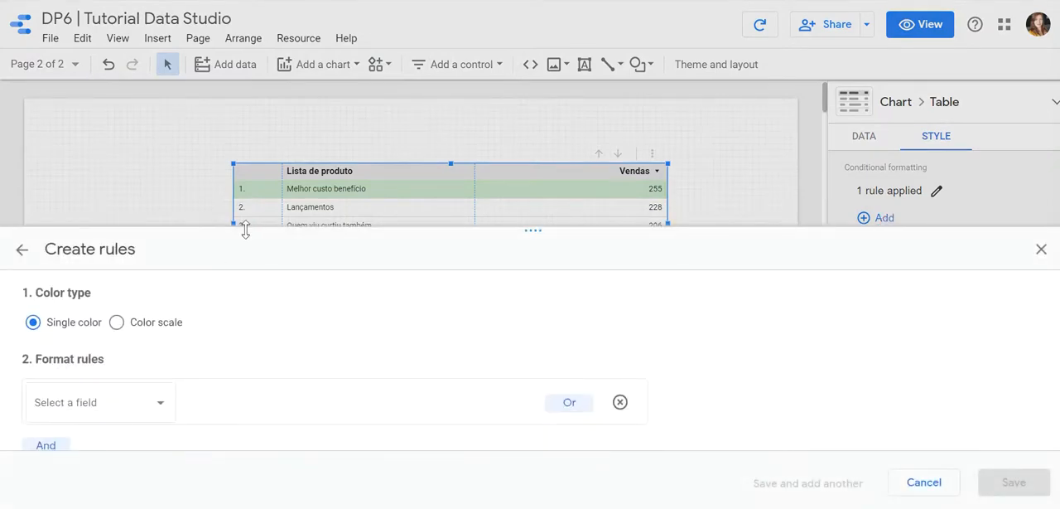
{"action": "left_click", "coordinate": [90, 282]}
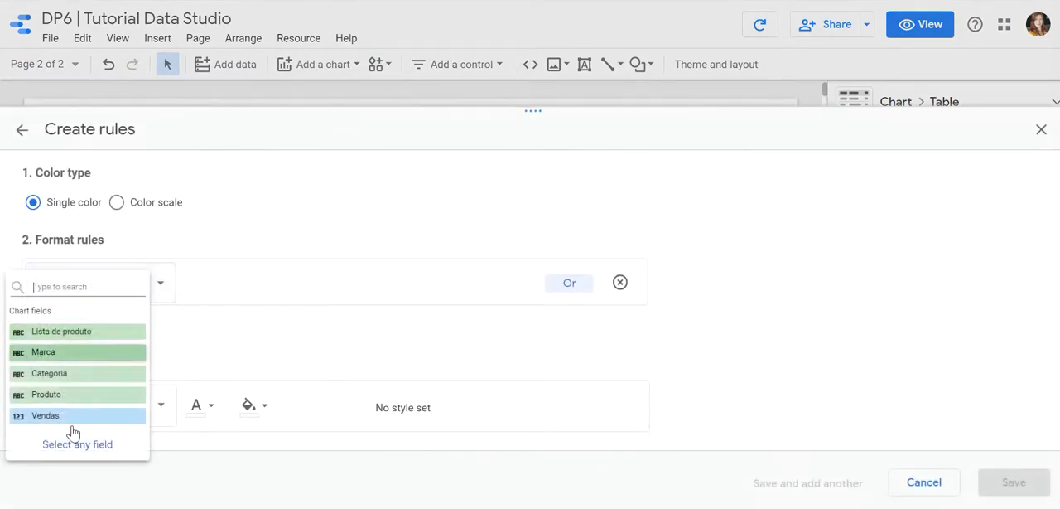
{"action": "left_click", "coordinate": [72, 416]}
{"action": "left_click", "coordinate": [269, 285]}
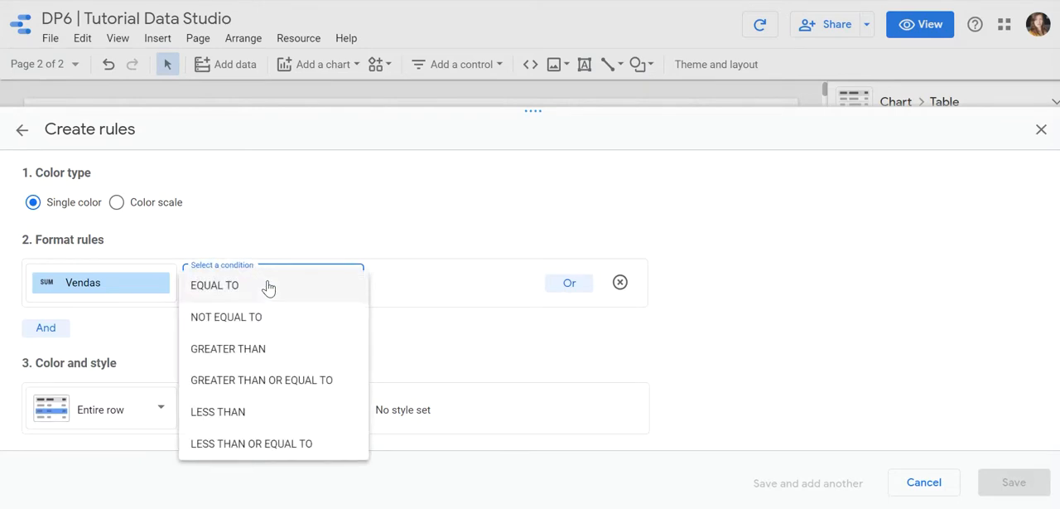
{"action": "left_click", "coordinate": [261, 443]}
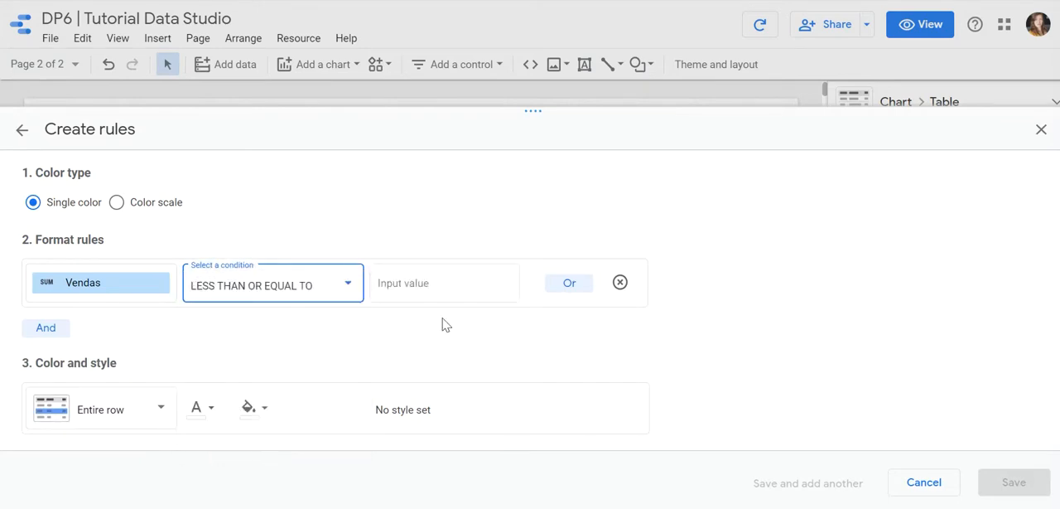
{"action": "left_click", "coordinate": [445, 286]}
{"action": "type", "text": "250"}
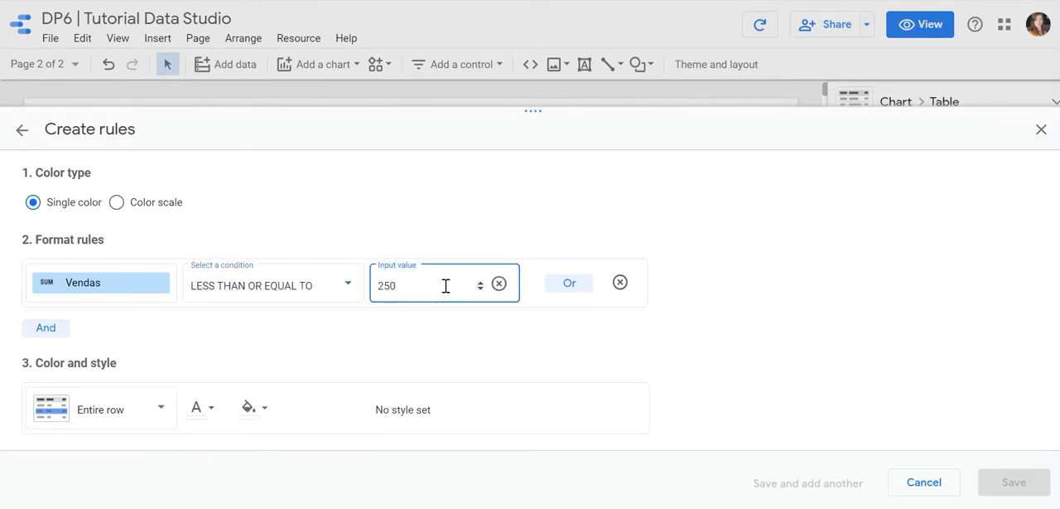
Add an AND condition to the second rule requiring Vendas greater than 220.
{"action": "left_click", "coordinate": [45, 328]}
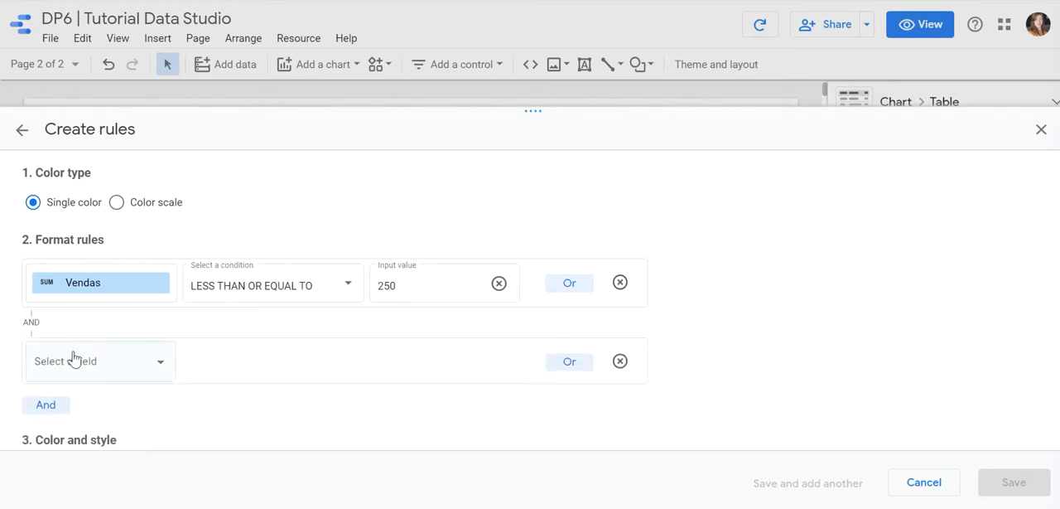
{"action": "left_click", "coordinate": [72, 358]}
{"action": "left_click", "coordinate": [88, 463]}
{"action": "left_click", "coordinate": [269, 372]}
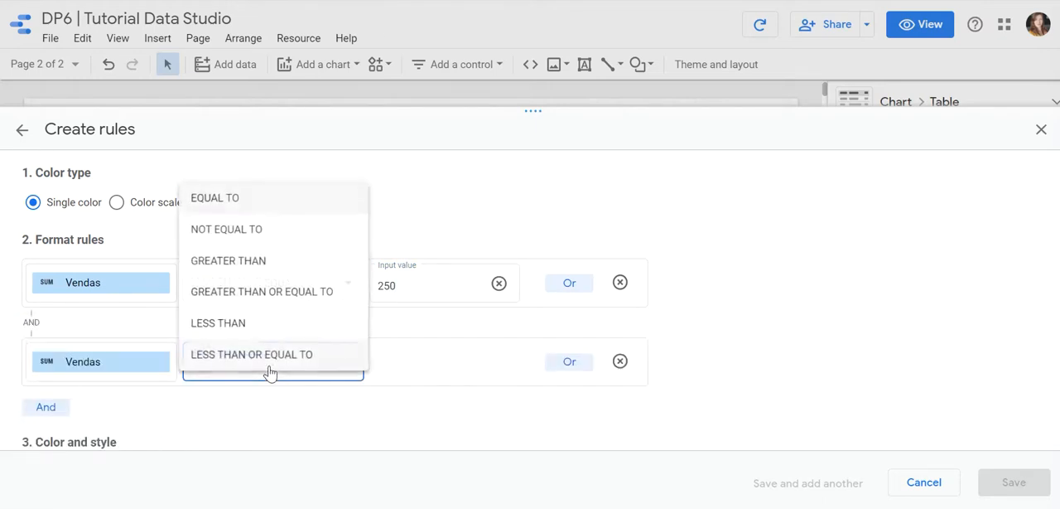
{"action": "left_click", "coordinate": [265, 262]}
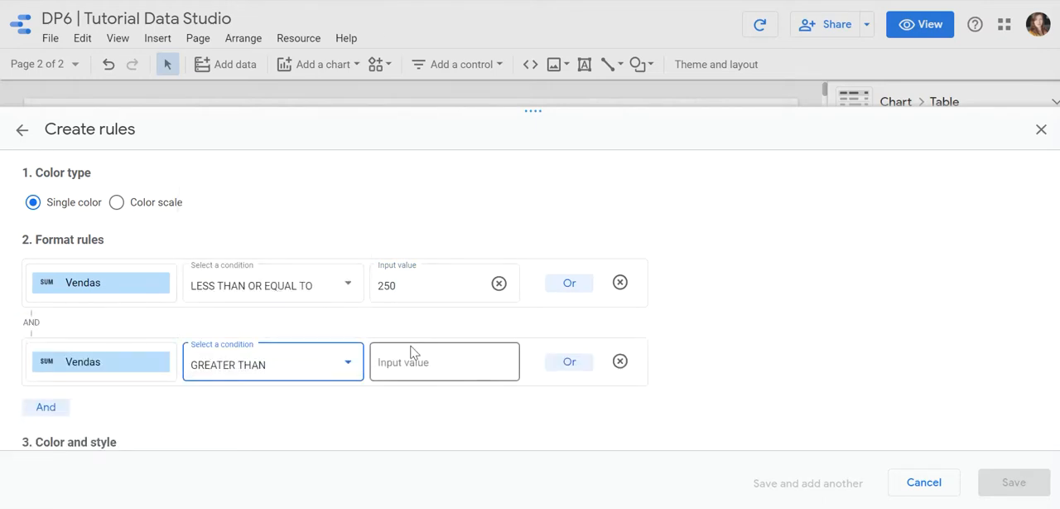
{"action": "left_click", "coordinate": [404, 365]}
{"action": "type", "text": "220"}
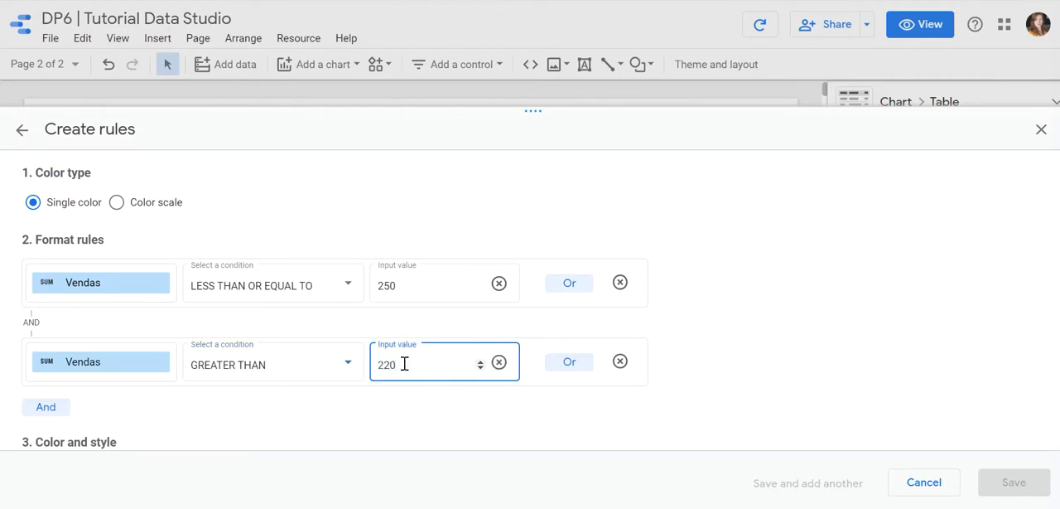
{"action": "left_click", "coordinate": [331, 415]}
Style the second rule's entire row with black text and a pale yellow background, and save it.
{"action": "scroll", "coordinate": [224, 334], "scroll_direction": "down", "scroll_amount": 1}
{"action": "left_click", "coordinate": [209, 413]}
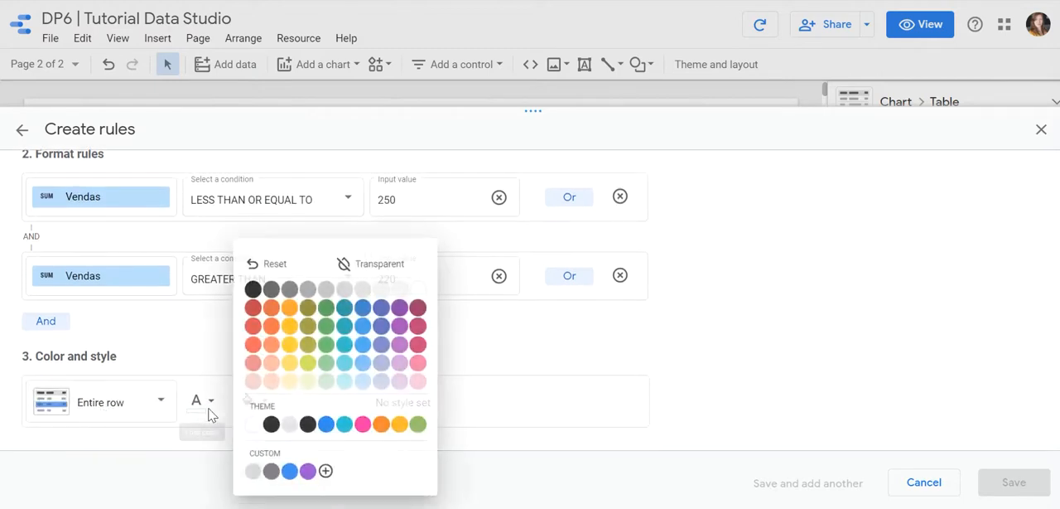
{"action": "left_click", "coordinate": [271, 423]}
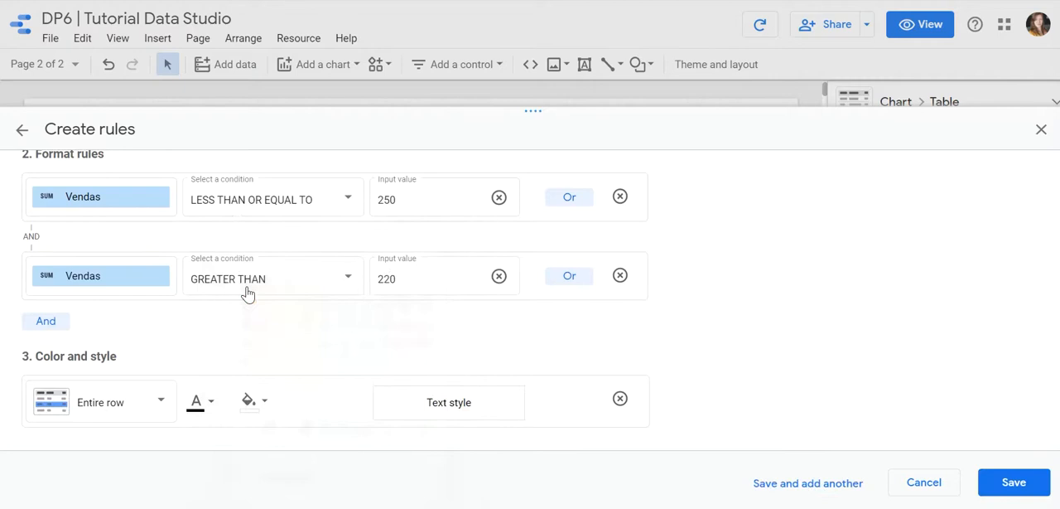
{"action": "left_click", "coordinate": [262, 412]}
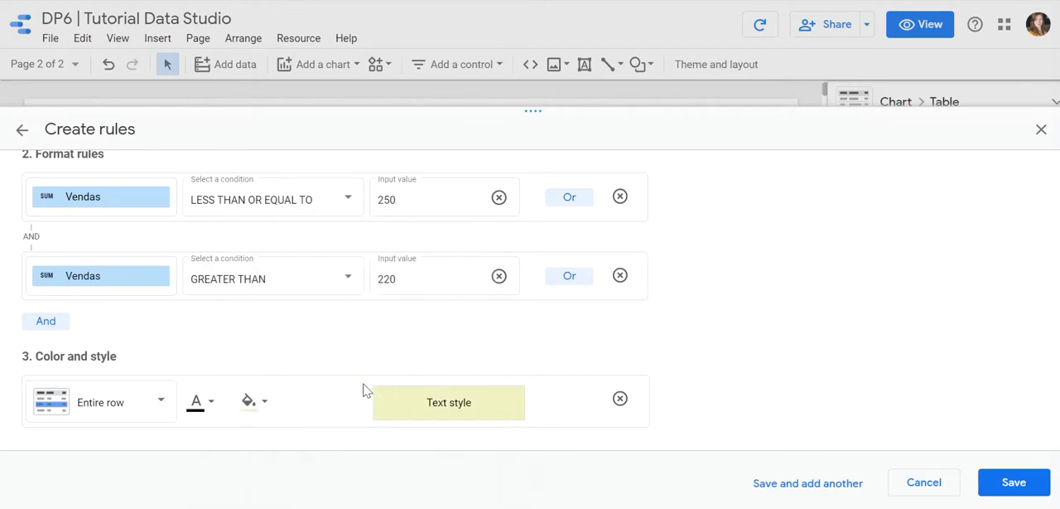
{"action": "left_click", "coordinate": [360, 384]}
{"action": "left_click", "coordinate": [1014, 483]}
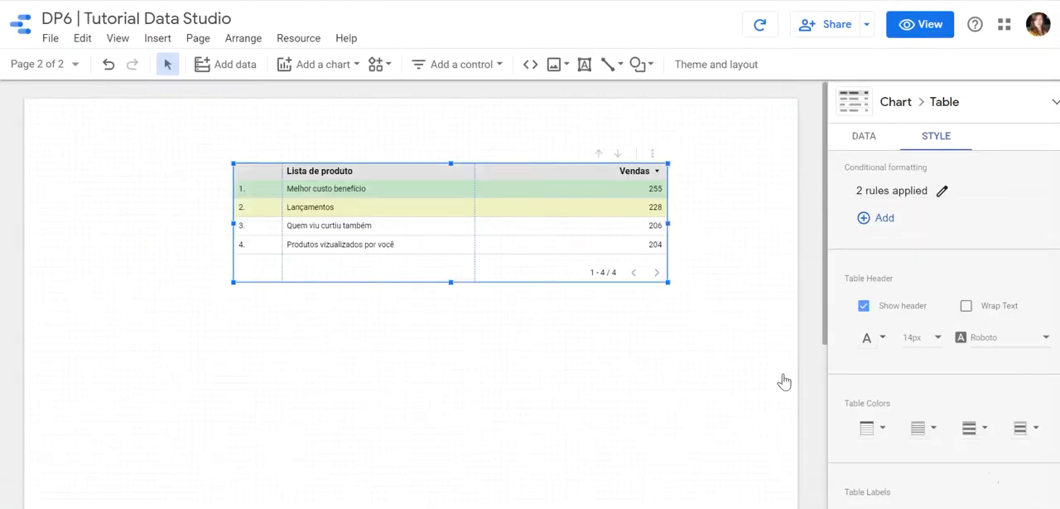
Add a third single-color rule to the table with the condition Vendas less than or equal to 220.
{"action": "left_click", "coordinate": [878, 218]}
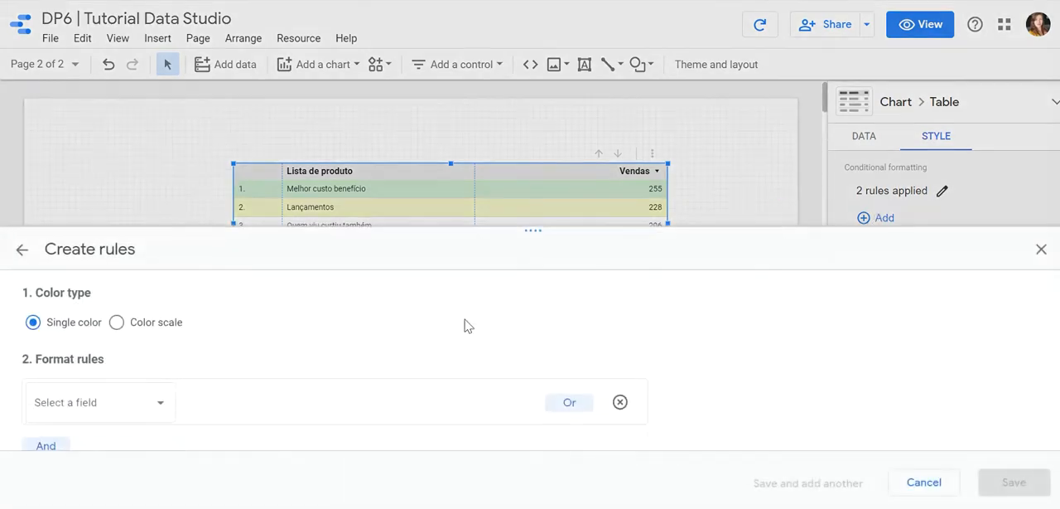
{"action": "left_click_drag", "start_coordinate": [383, 230], "coordinate": [380, 160]}
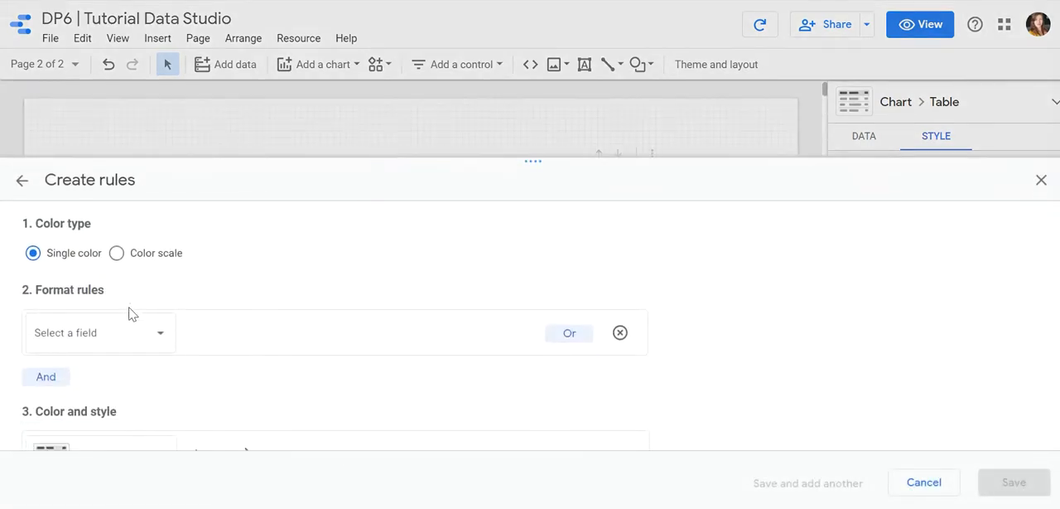
{"action": "left_click", "coordinate": [100, 330]}
{"action": "left_click", "coordinate": [88, 464]}
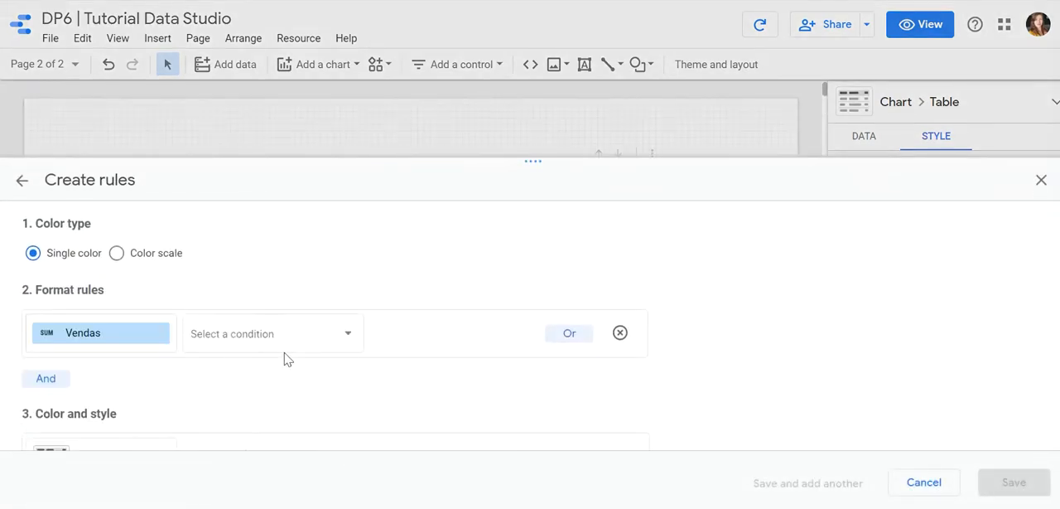
{"action": "left_click", "coordinate": [263, 345]}
{"action": "left_click", "coordinate": [267, 335]}
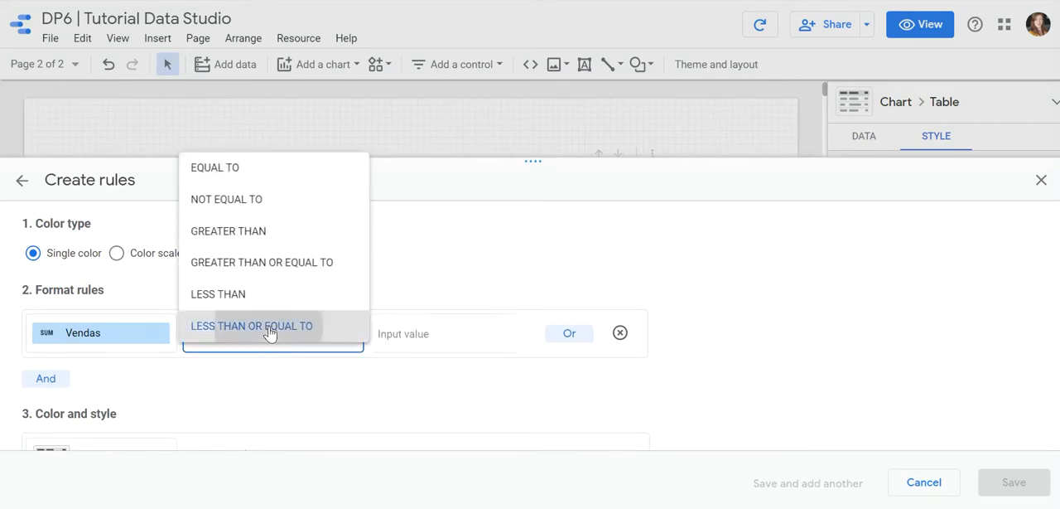
{"action": "left_click", "coordinate": [439, 338]}
{"action": "type", "text": "220"}
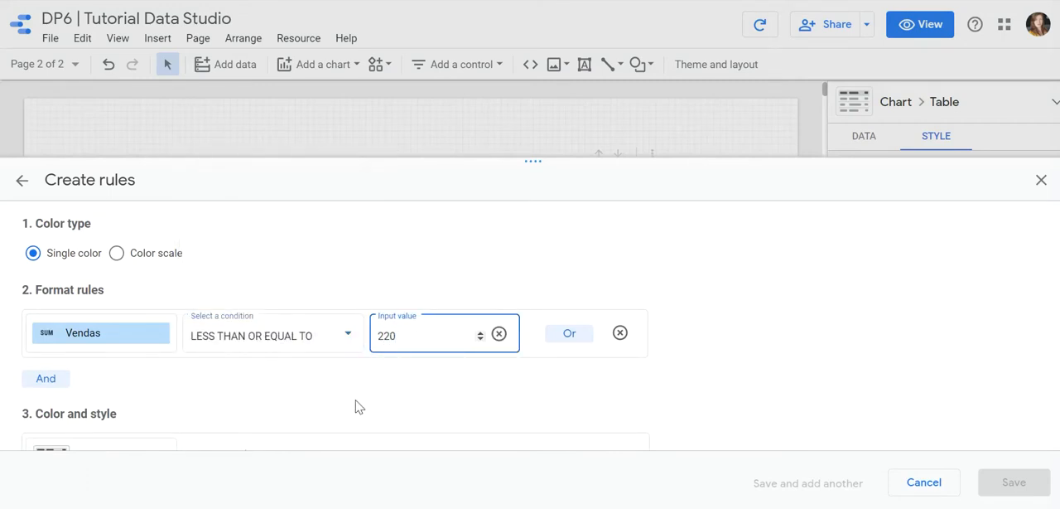
{"action": "left_click", "coordinate": [358, 406]}
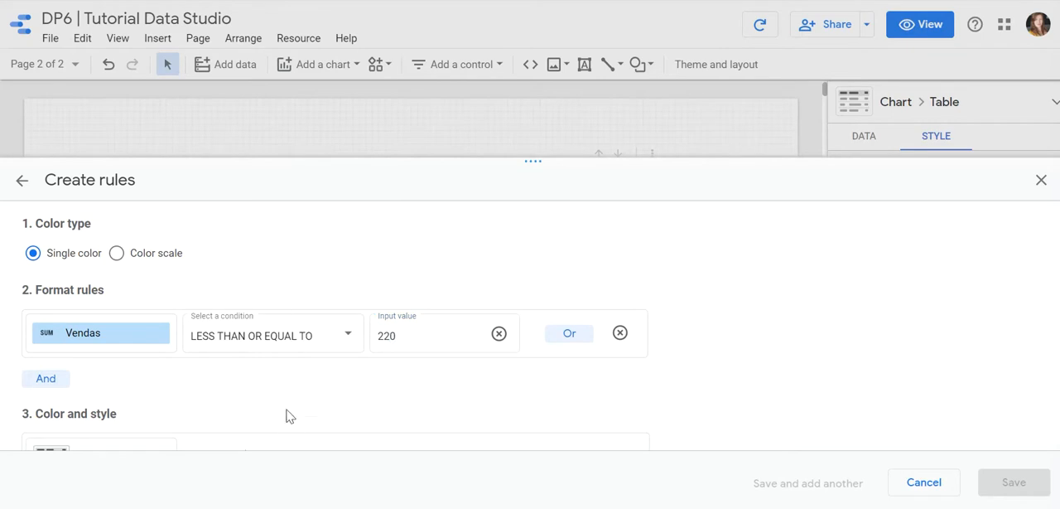
Style the third rule's entire row with black text and a light orange background, and save it.
{"action": "scroll", "coordinate": [286, 414], "scroll_direction": "down", "scroll_amount": 1}
{"action": "left_click", "coordinate": [208, 406]}
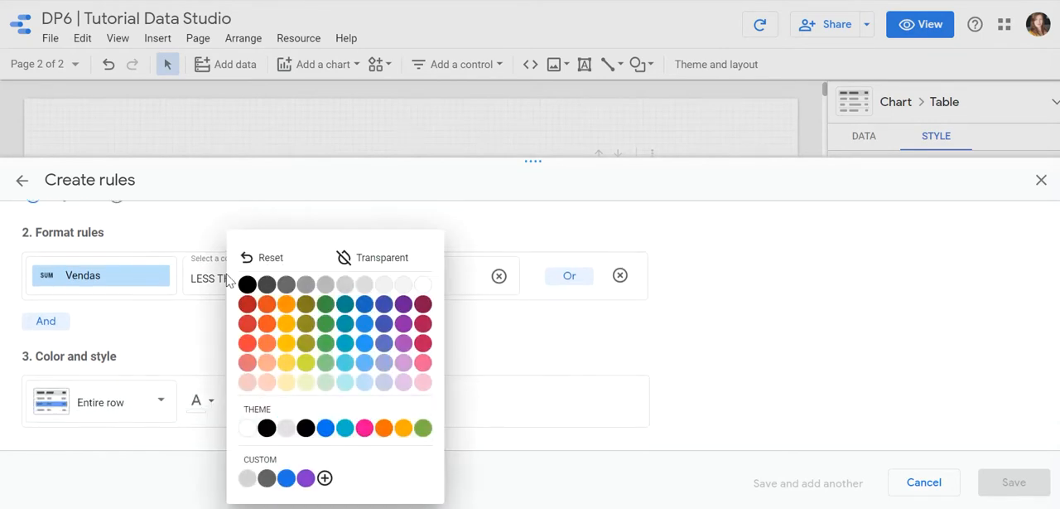
{"action": "left_click", "coordinate": [247, 284]}
{"action": "left_click", "coordinate": [249, 402]}
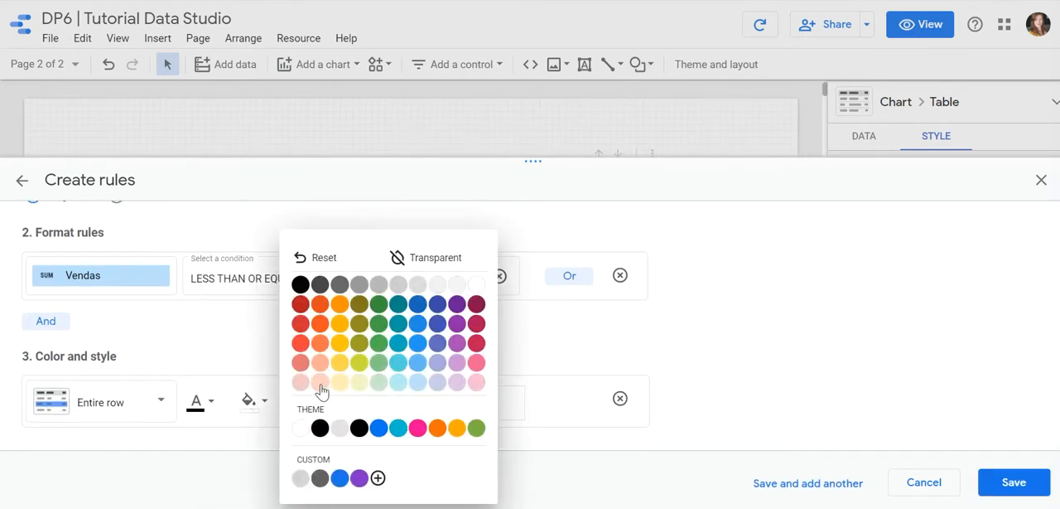
{"action": "left_click", "coordinate": [319, 383]}
{"action": "left_click", "coordinate": [990, 482]}
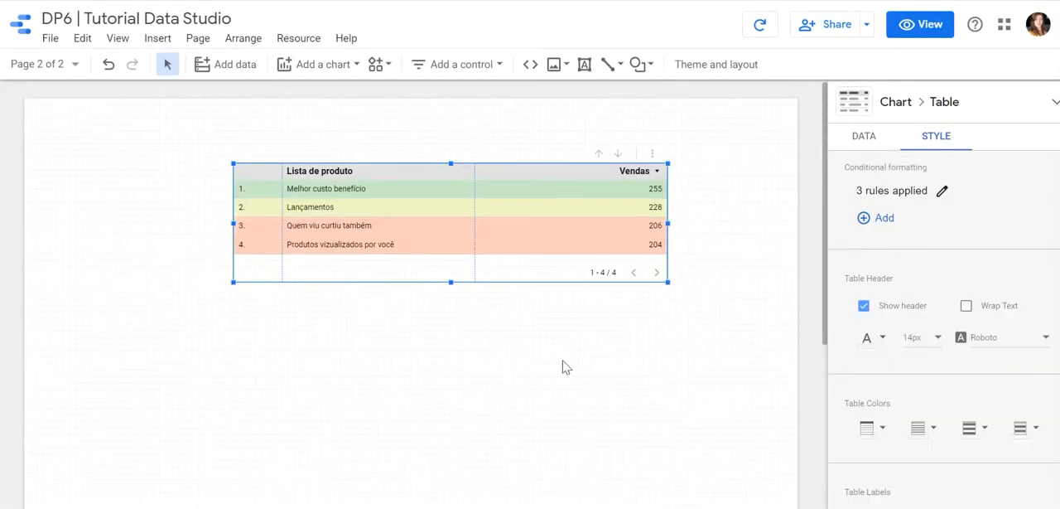
Preview the report and drill down from Quem viu curtiu também to Marca, and from brand X to Categoria, to check the row colors.
{"action": "left_click", "coordinate": [920, 24]}
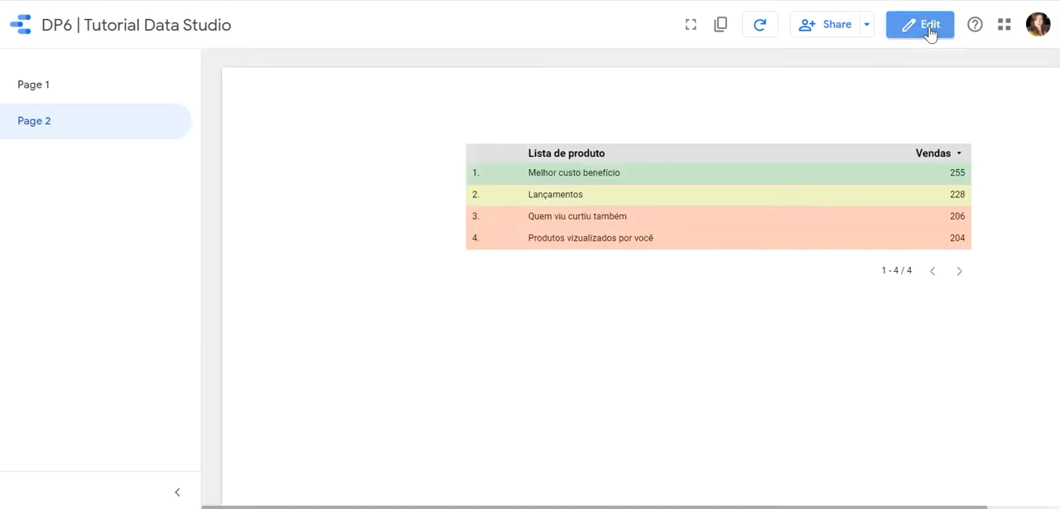
{"action": "left_click", "coordinate": [610, 215]}
{"action": "left_click", "coordinate": [916, 134]}
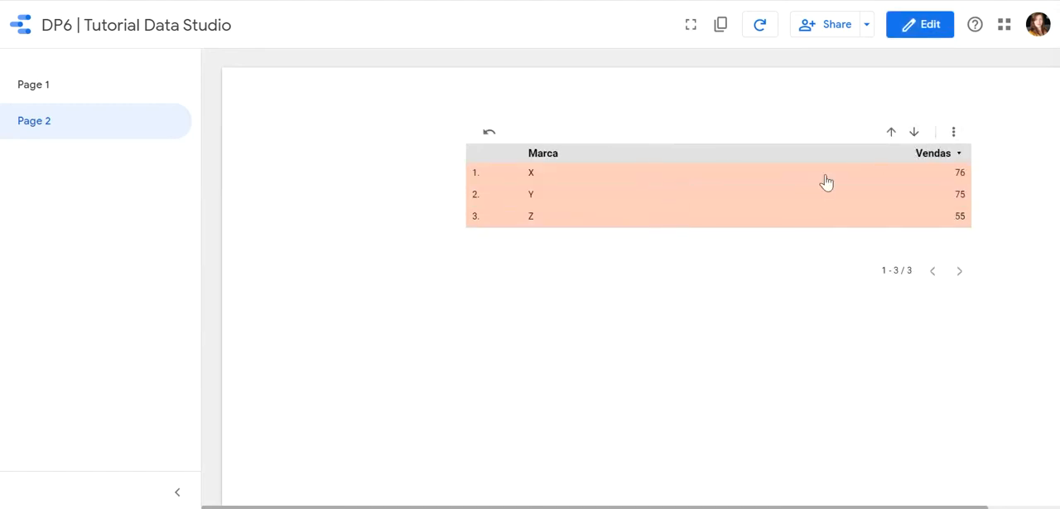
{"action": "left_click", "coordinate": [673, 180]}
{"action": "left_click", "coordinate": [914, 133]}
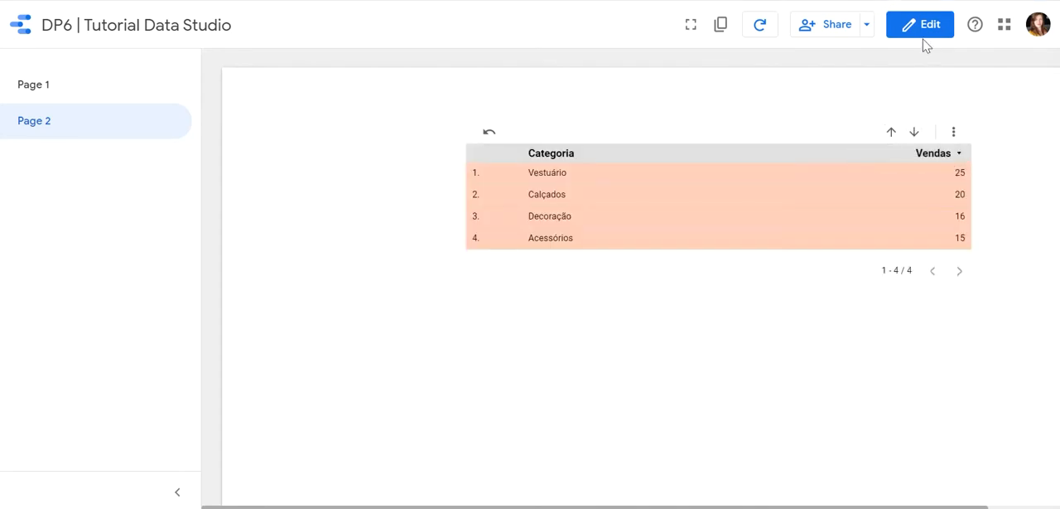
Return the report to editing mode and select the Lista de produto table.
{"action": "left_click", "coordinate": [925, 34]}
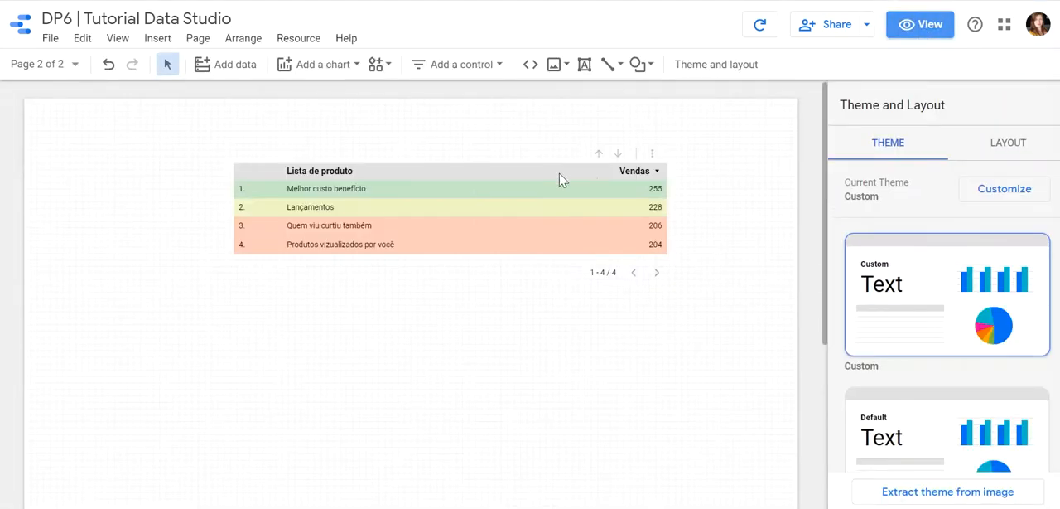
{"action": "left_click", "coordinate": [555, 252]}
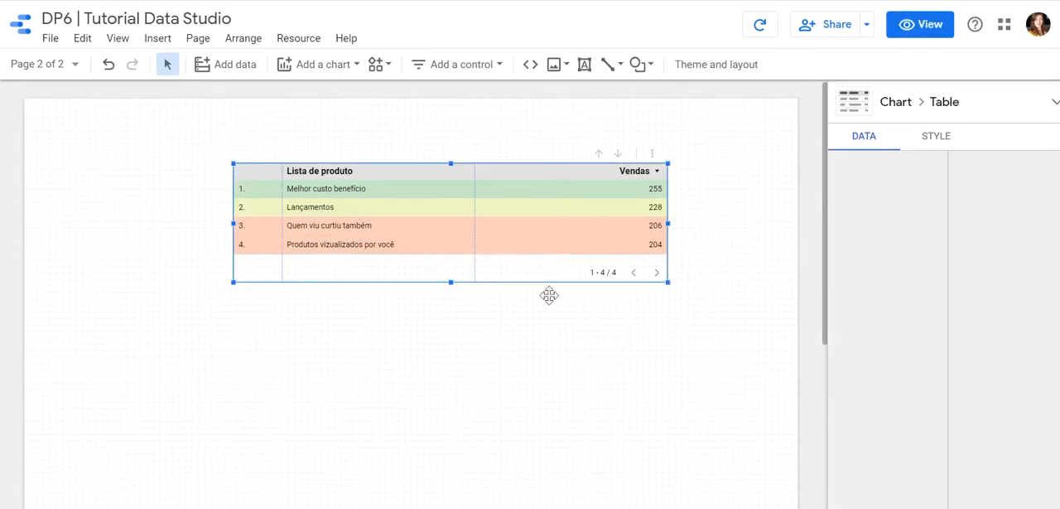